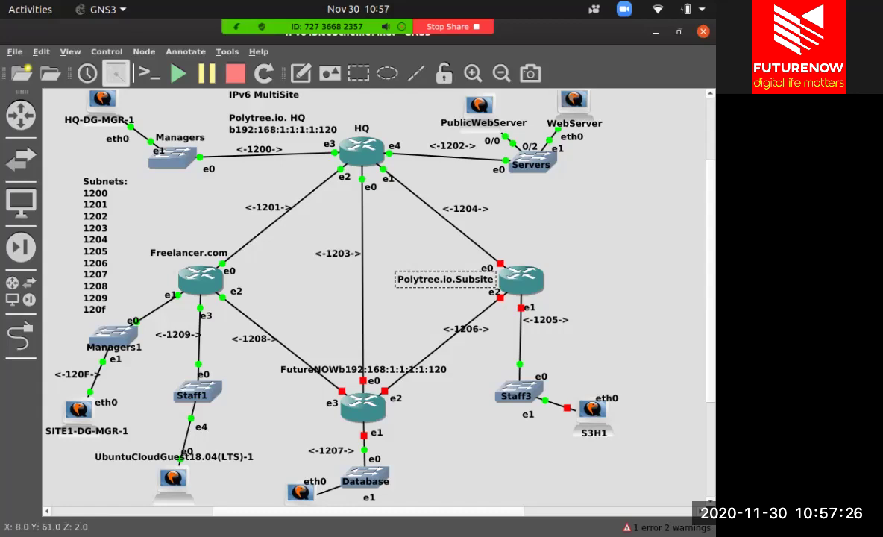
# Select the HQ router, the Managers and Servers switches, and the Polytree.io.Subsite router in turn.
pyautogui.click(362, 152)
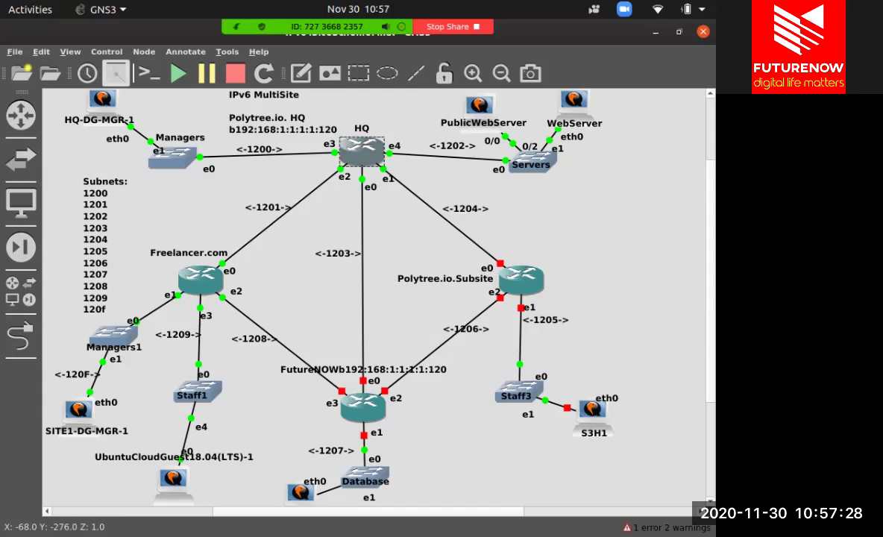
pyautogui.moveTo(362, 152)
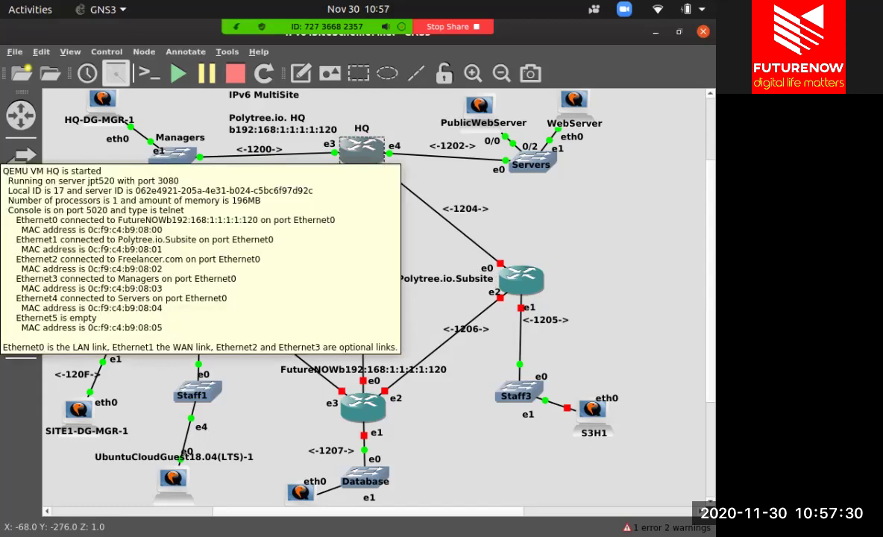
pyautogui.moveTo(530, 161)
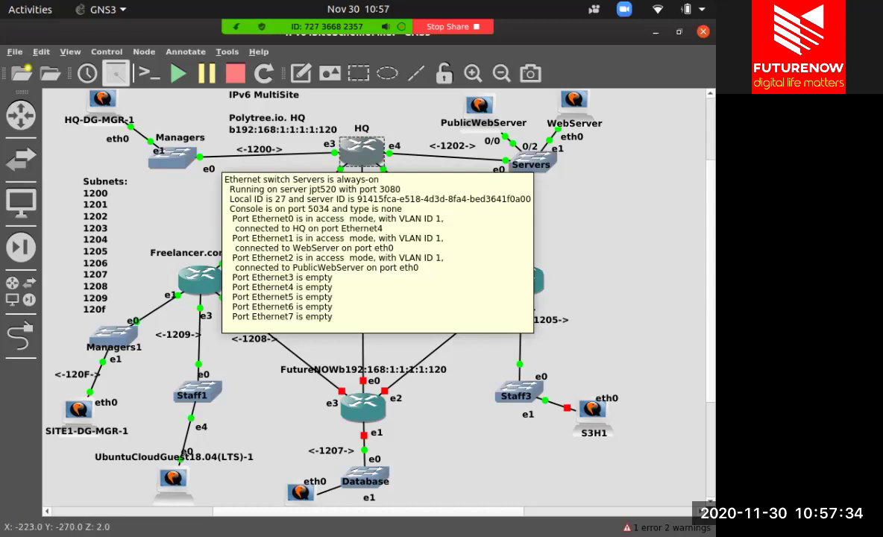
pyautogui.click(176, 158)
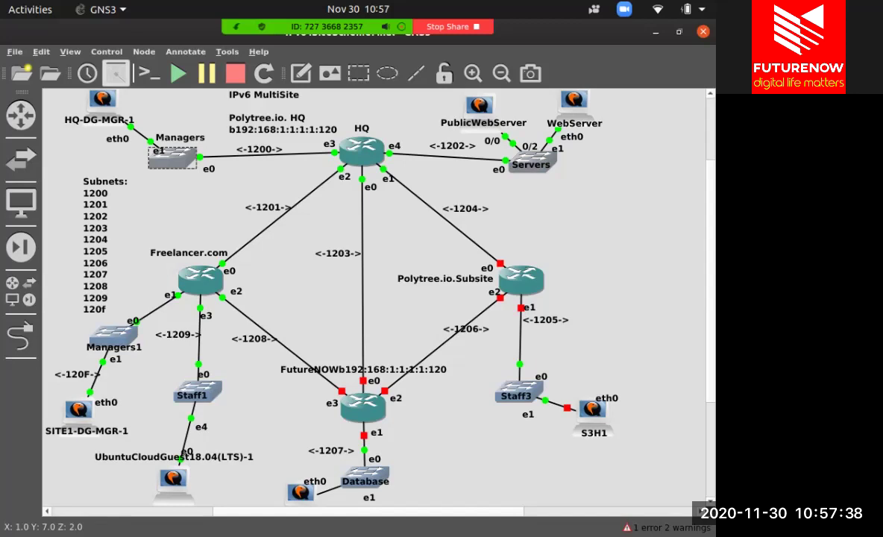
pyautogui.click(531, 162)
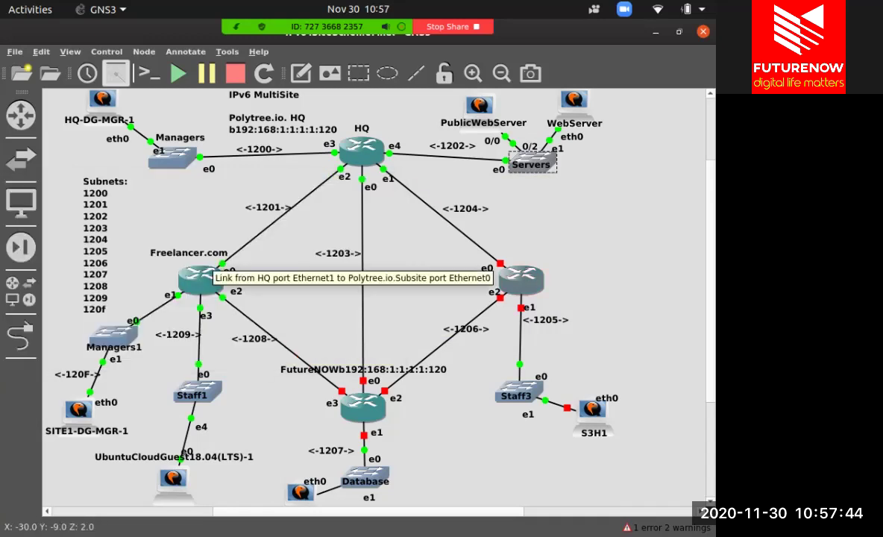
pyautogui.moveTo(531, 287)
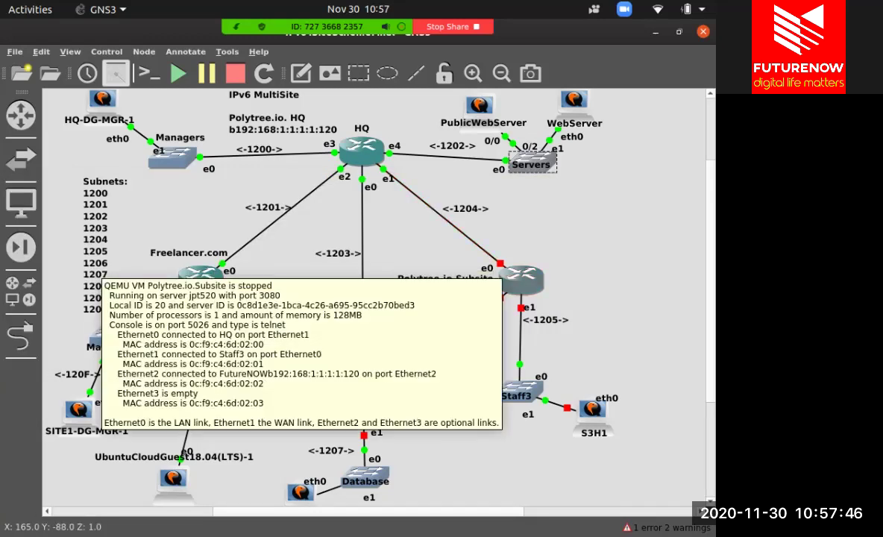
pyautogui.click(525, 282)
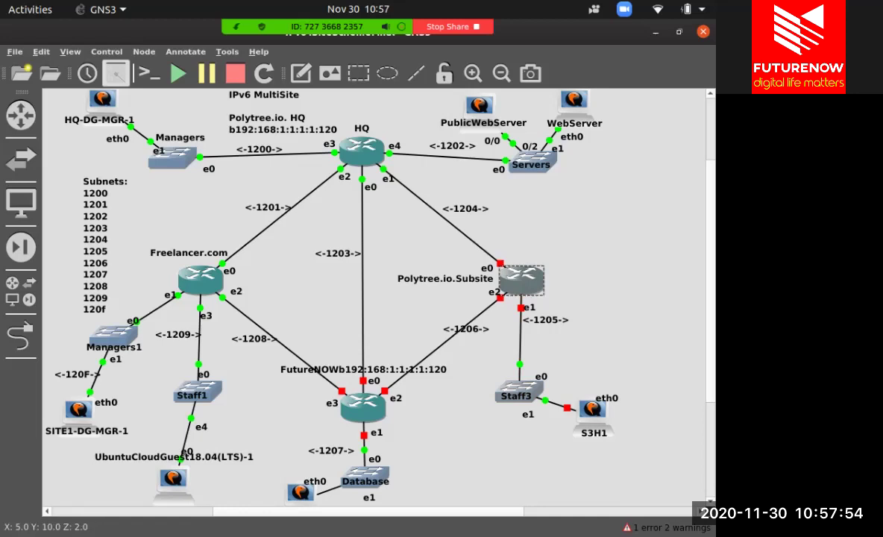
# Drag the Staff3 switch slightly upward, then select the FutureNOW router.
pyautogui.click(519, 389)
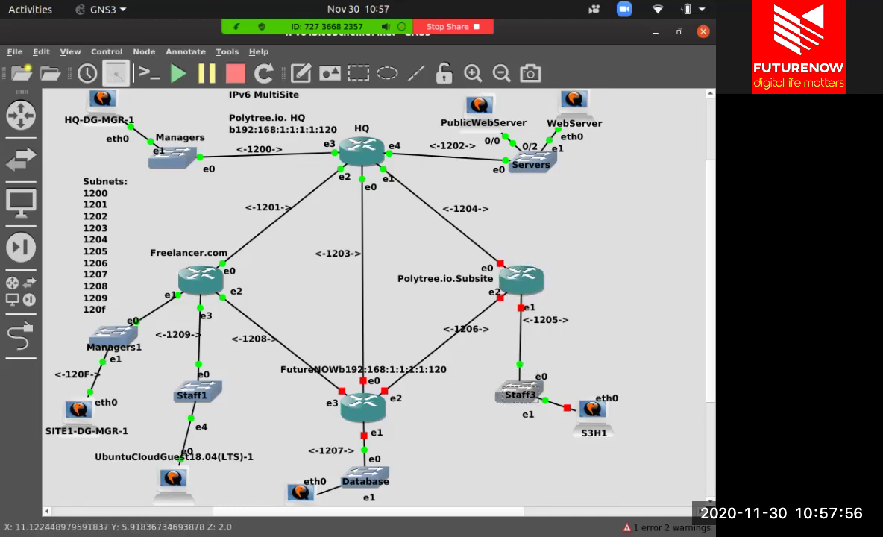
pyautogui.moveTo(516, 389); pyautogui.dragTo(519, 363)
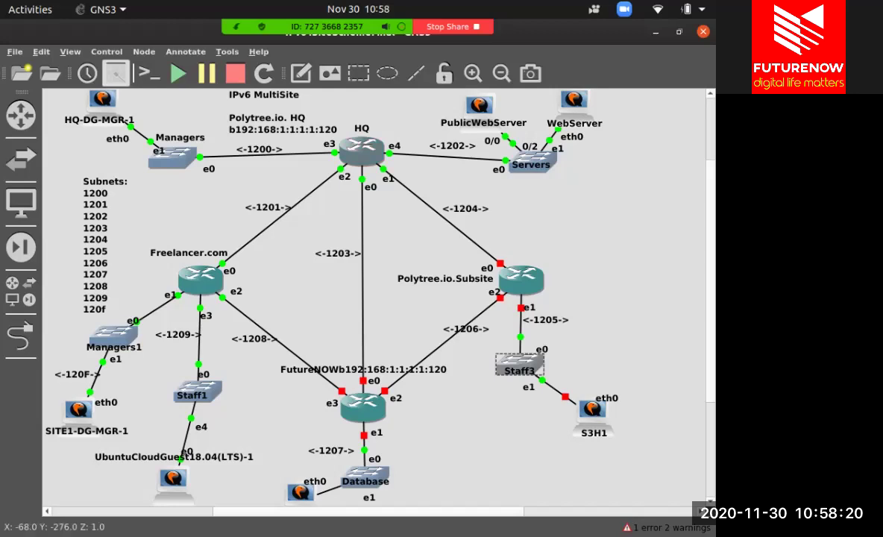
pyautogui.moveTo(361, 151)
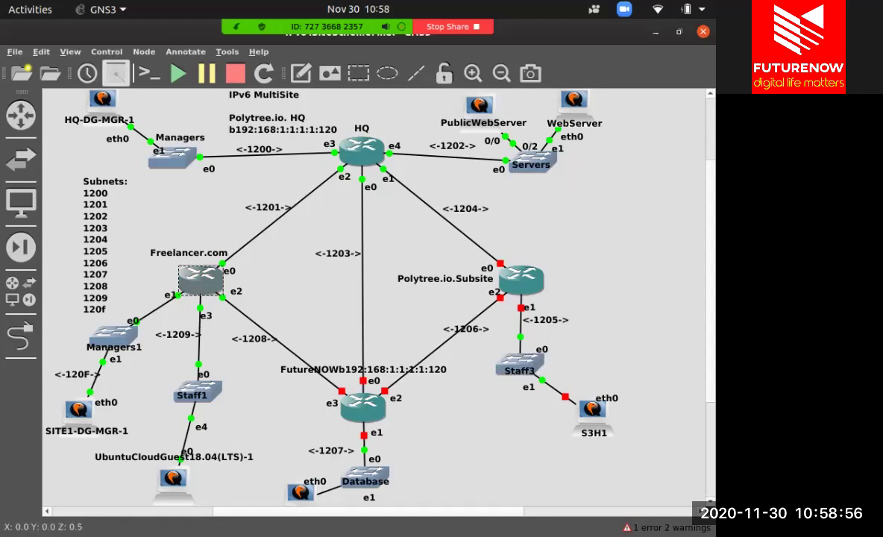
pyautogui.click(364, 407)
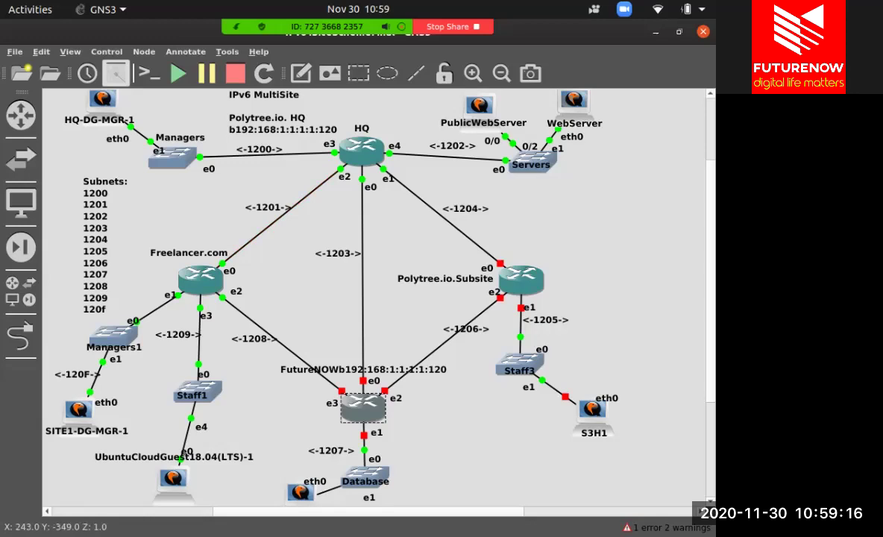
pyautogui.click(479, 104)
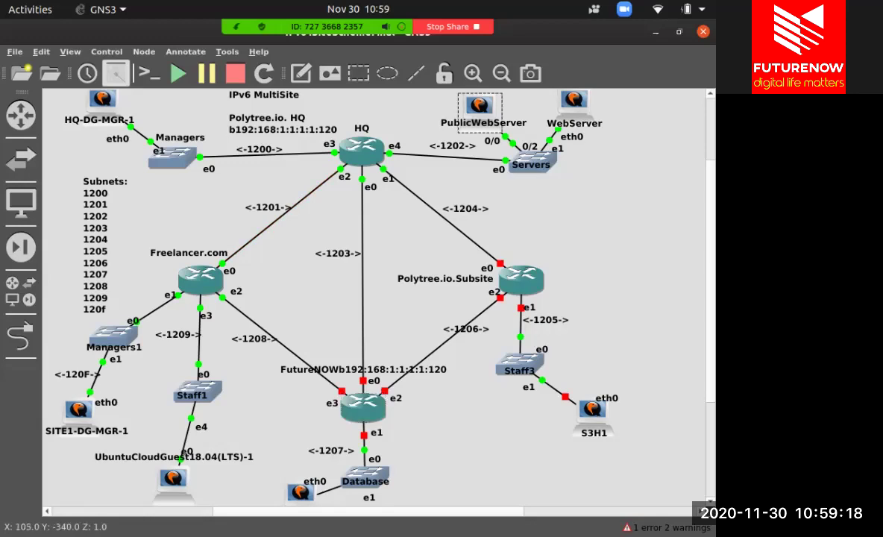
pyautogui.click(200, 278)
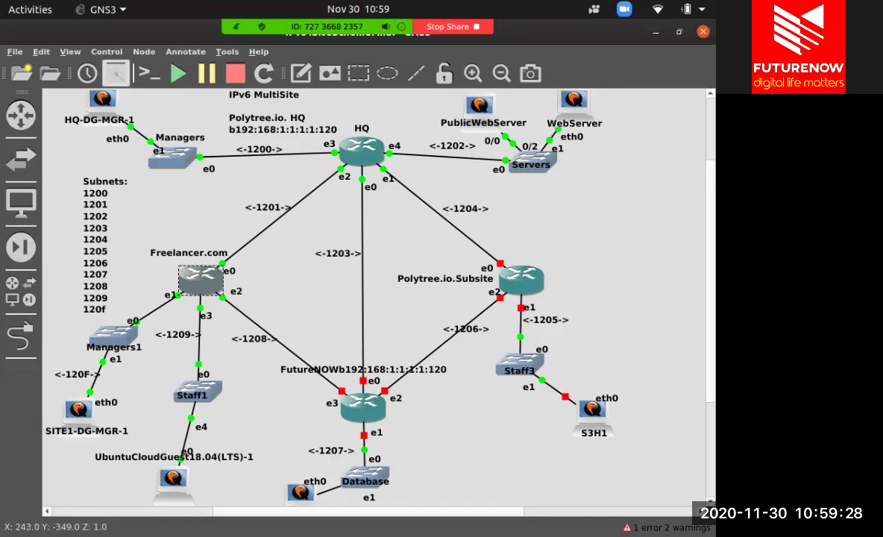
pyautogui.moveTo(576, 102)
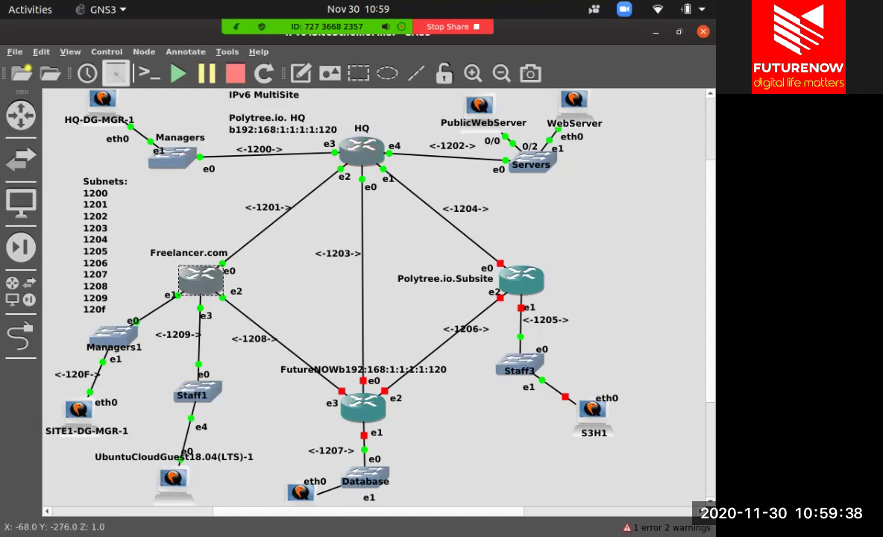
pyautogui.click(102, 102)
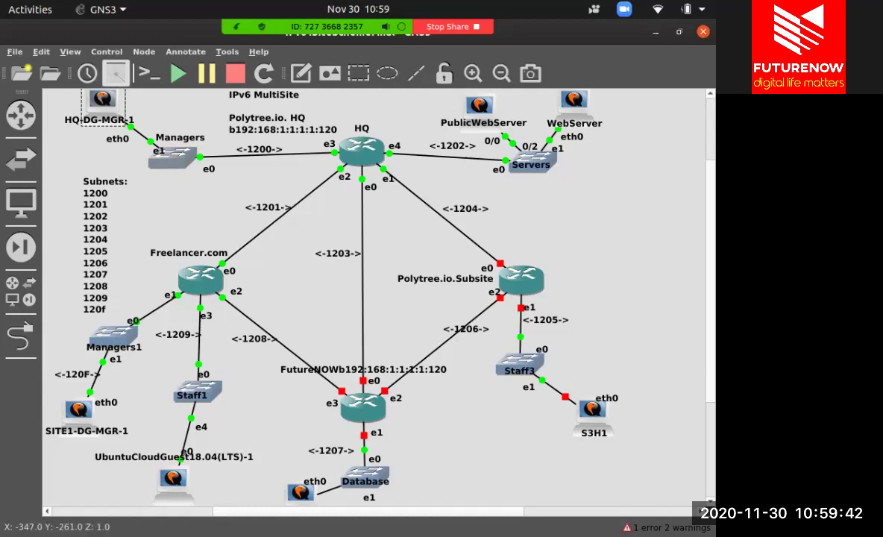
pyautogui.click(172, 158)
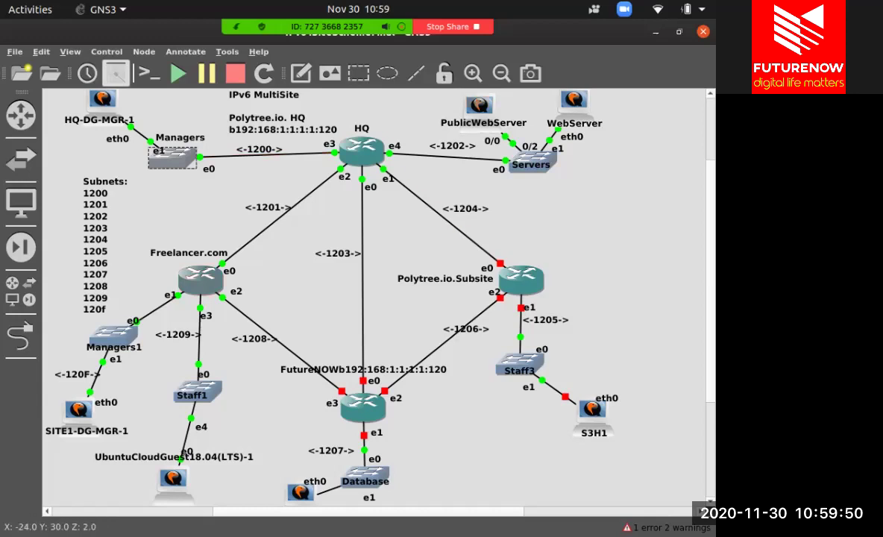
pyautogui.click(113, 329)
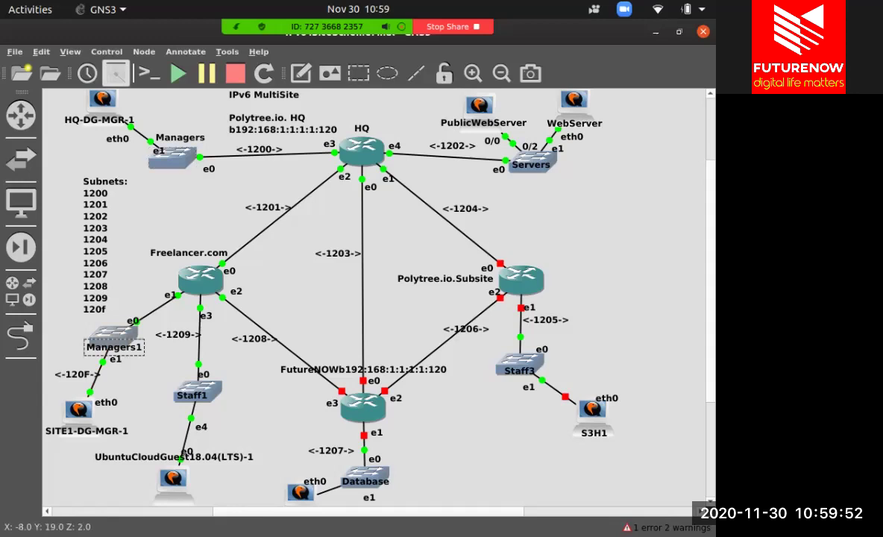
pyautogui.click(78, 410)
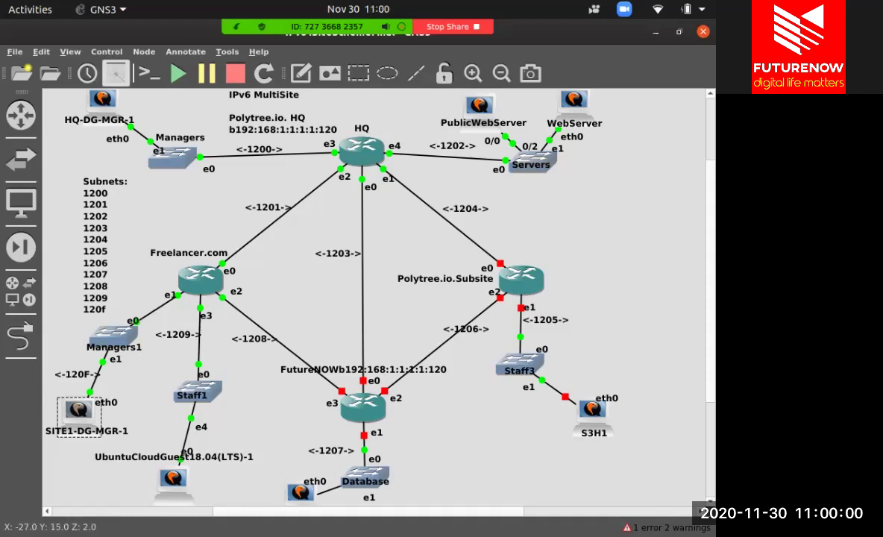
pyautogui.click(574, 103)
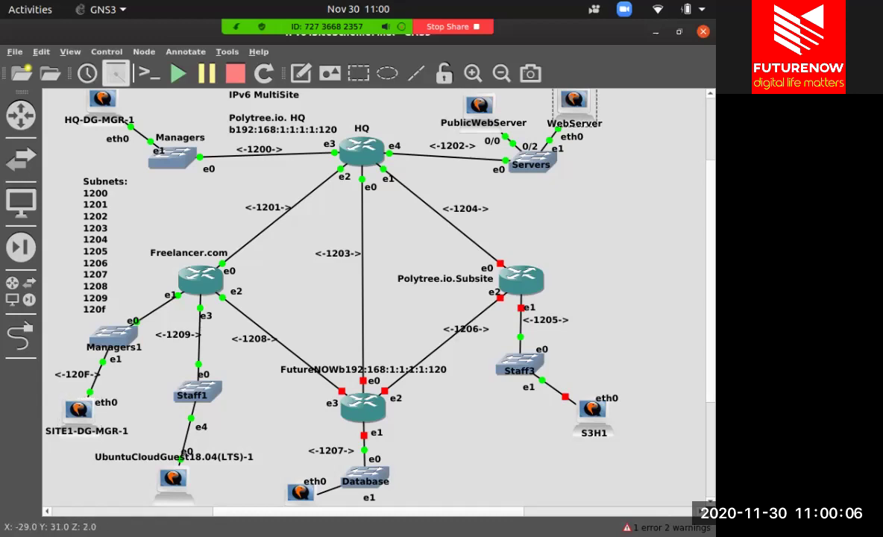
pyautogui.click(479, 106)
pyautogui.moveTo(479, 106)
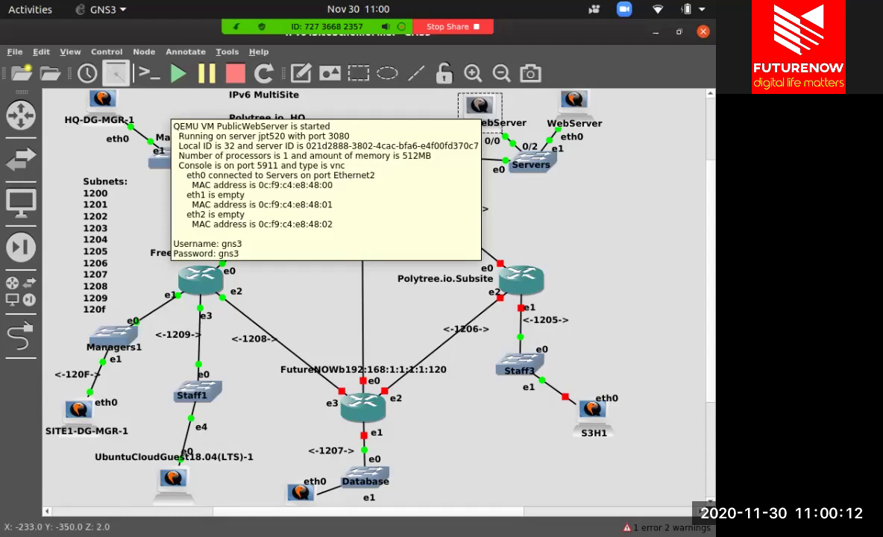
pyautogui.press('Escape')
pyautogui.click(78, 411)
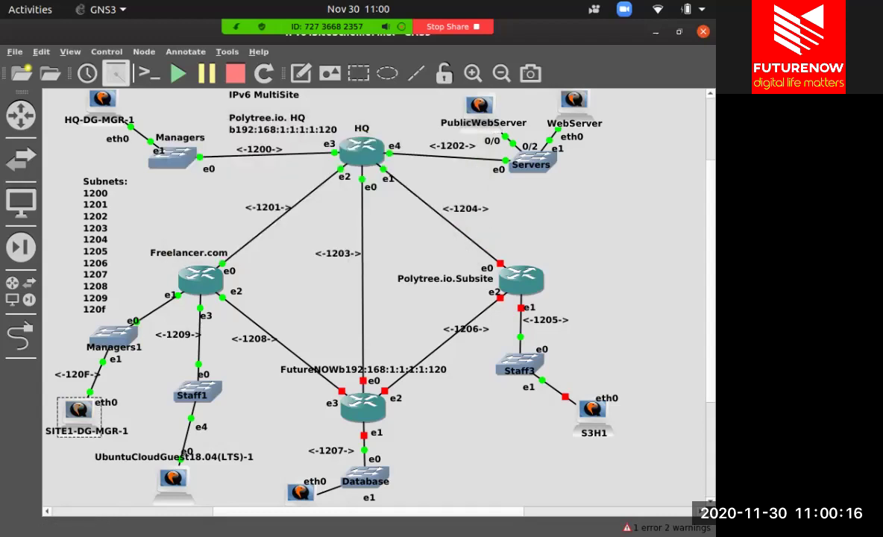
# Open the SITE1-DG-MGR-1 console, unlock it to view Firefox's 'Unable to connect' page, and return to GNS3.
pyautogui.rightClick(77, 410)
pyautogui.click(111, 177)
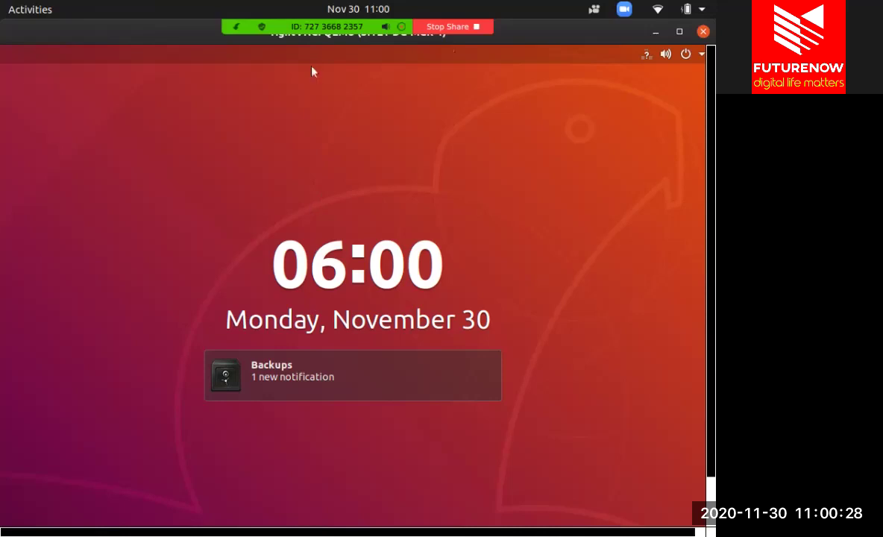
pyautogui.click(322, 154)
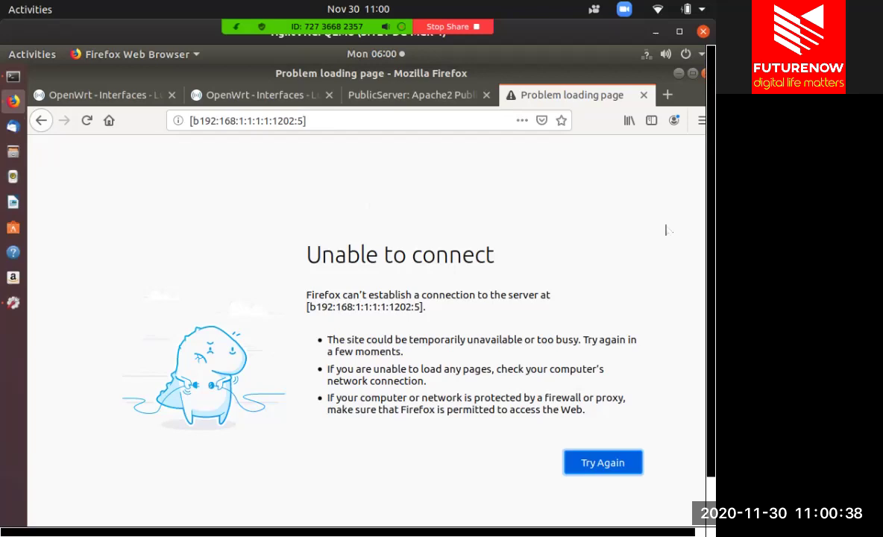
pyautogui.hotkey('alt', 'Tab')
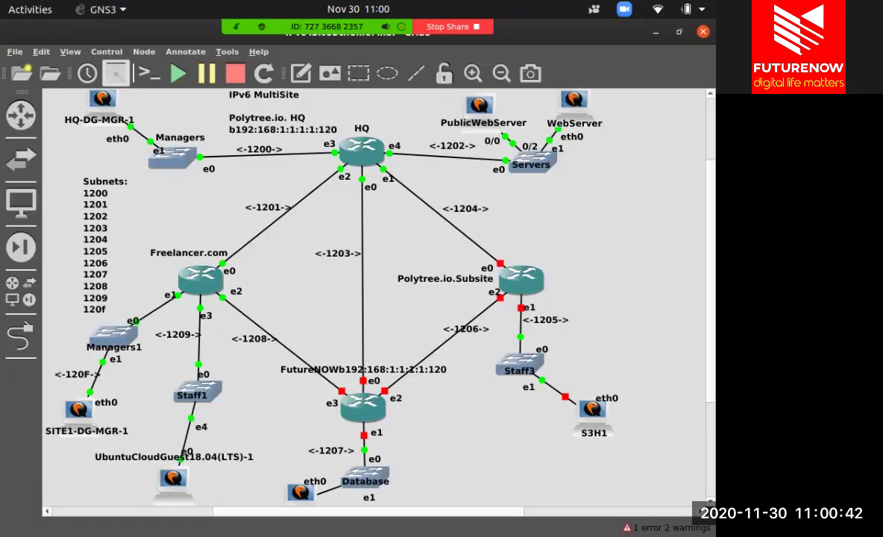
# Open the WebServer console and sign in to the gns3 user with the account password.
pyautogui.rightClick(554, 105)
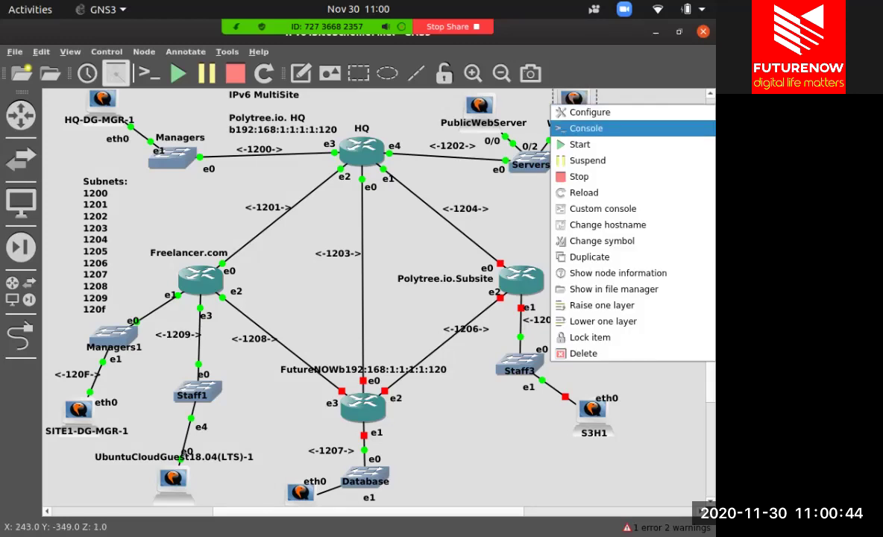
pyautogui.click(586, 128)
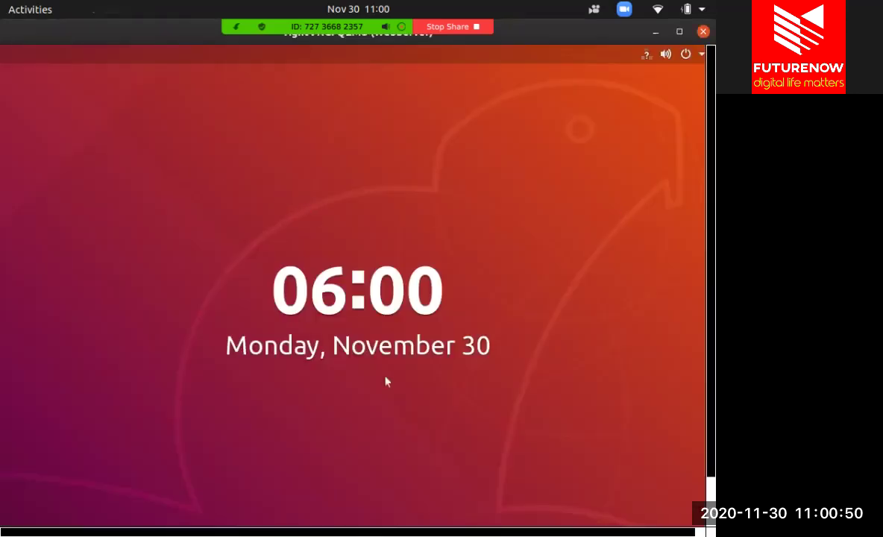
pyautogui.click(386, 381)
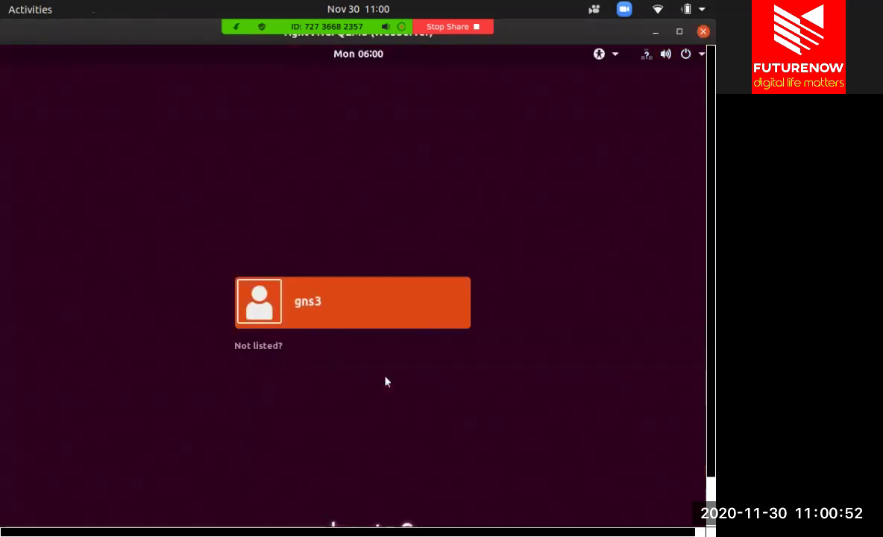
pyautogui.click(365, 310)
pyautogui.write('gns3')
pyautogui.press('Return')
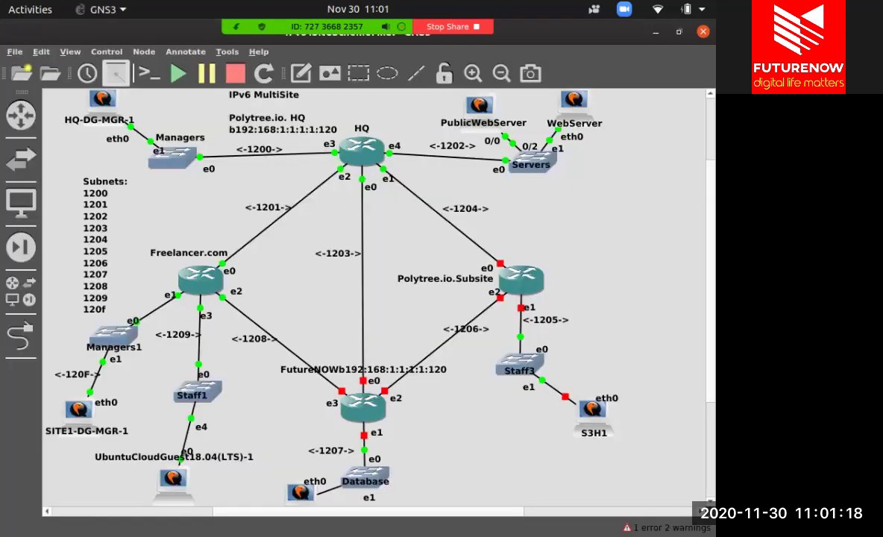
# Open the PublicWebServer console and sign in to the gns3 user with the account password.
pyautogui.rightClick(478, 106)
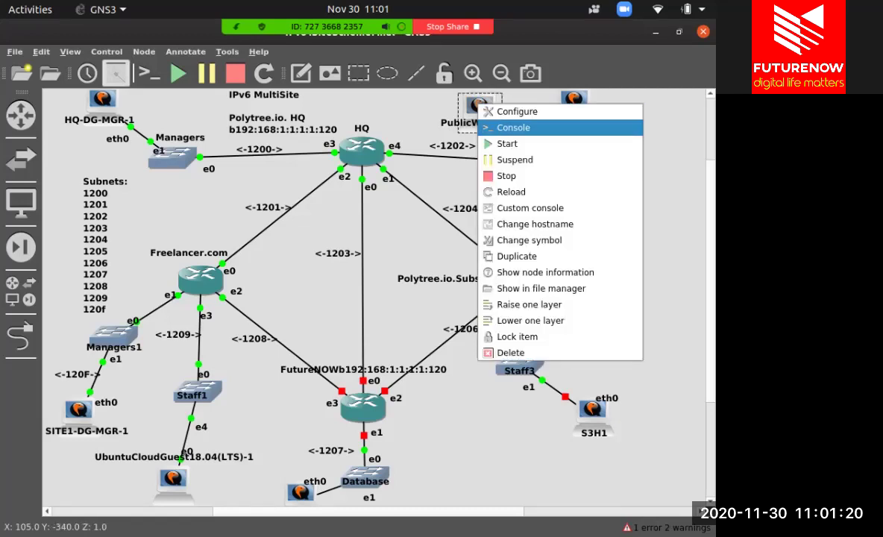
pyautogui.click(514, 128)
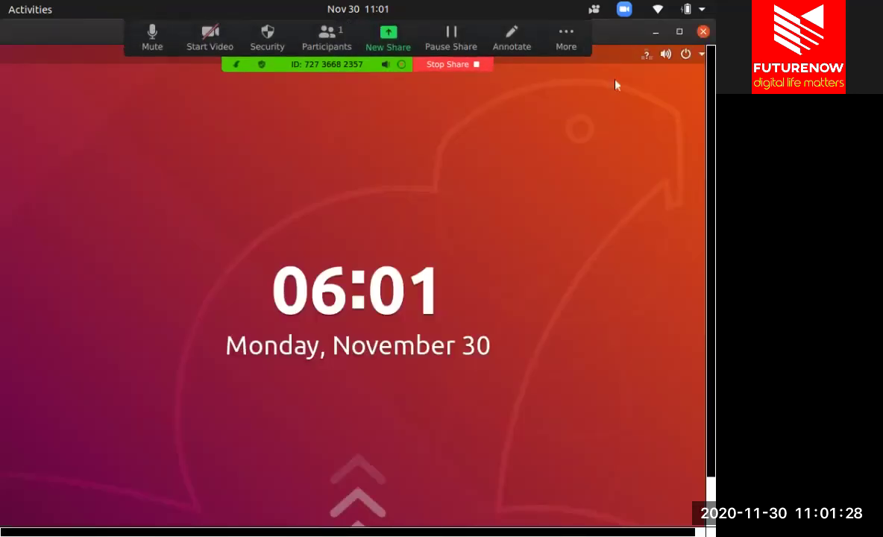
pyautogui.click(388, 381)
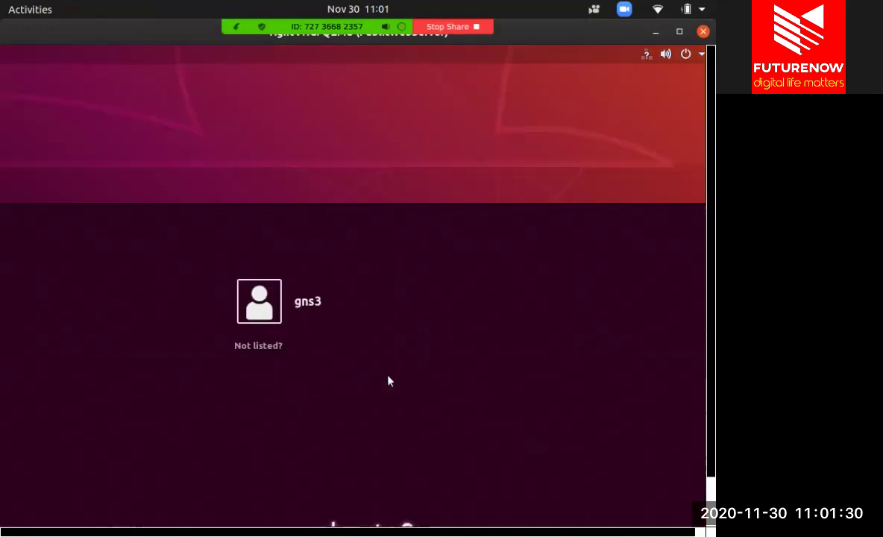
pyautogui.press('Return')
pyautogui.write('gns3')
pyautogui.press('Return')
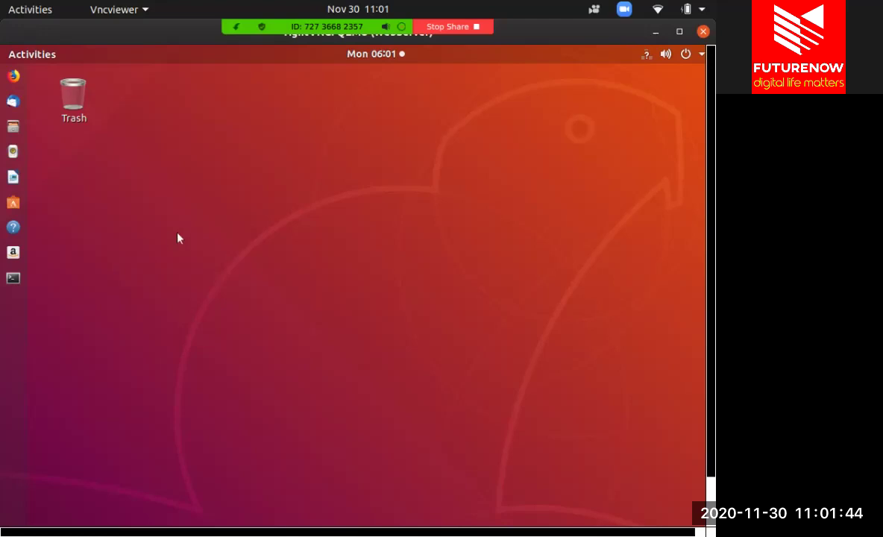
# In a new terminal, run ifconfig and mark the ens3 IPv6 address and its /112 prefix.
pyautogui.click(13, 277)
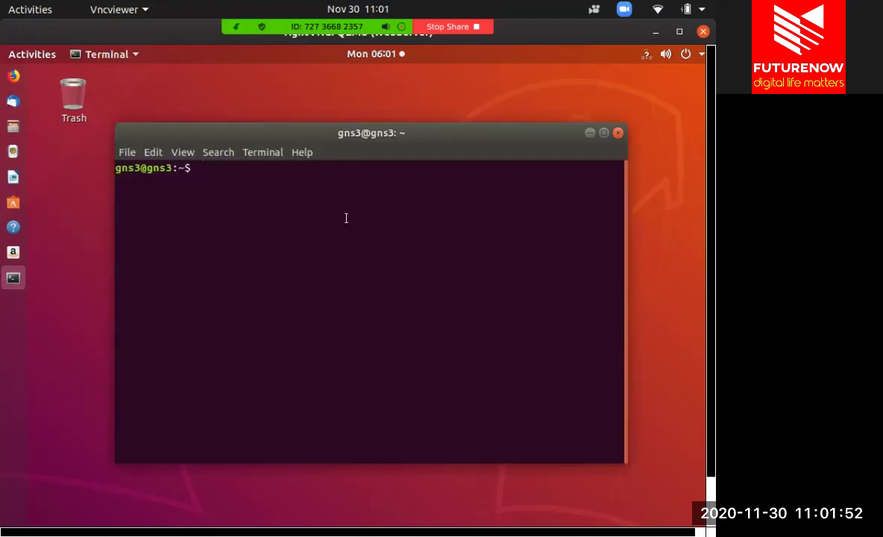
pyautogui.write('ifconfig')
pyautogui.press('BackSpace')
pyautogui.press('BackSpace')
pyautogui.press('BackSpace')
pyautogui.write('ig')
pyautogui.press('Return')
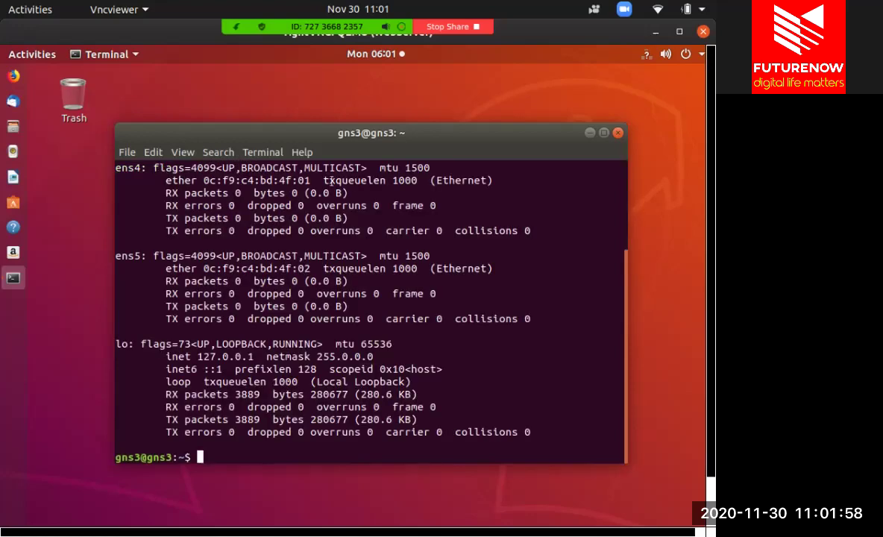
pyautogui.scroll(2, 341, 187)
pyautogui.scroll(2, 340, 187)
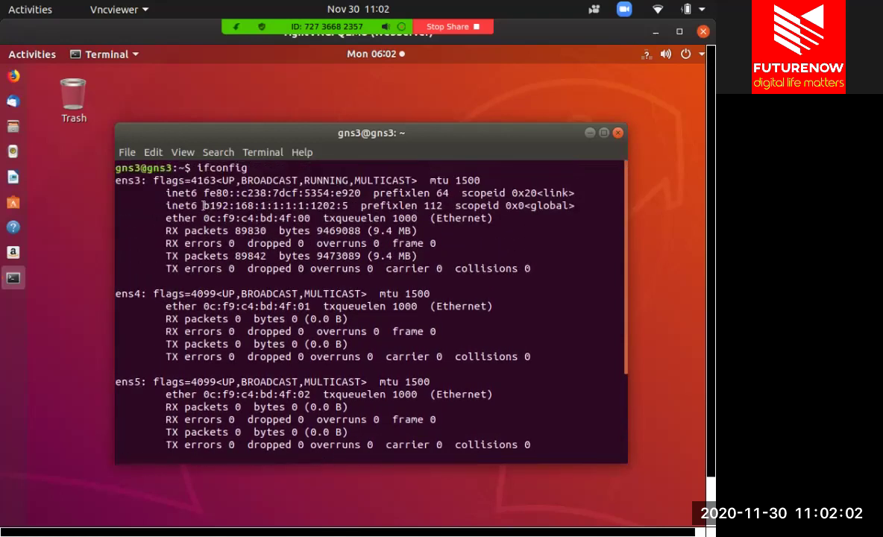
pyautogui.moveTo(204, 205); pyautogui.dragTo(346, 206)
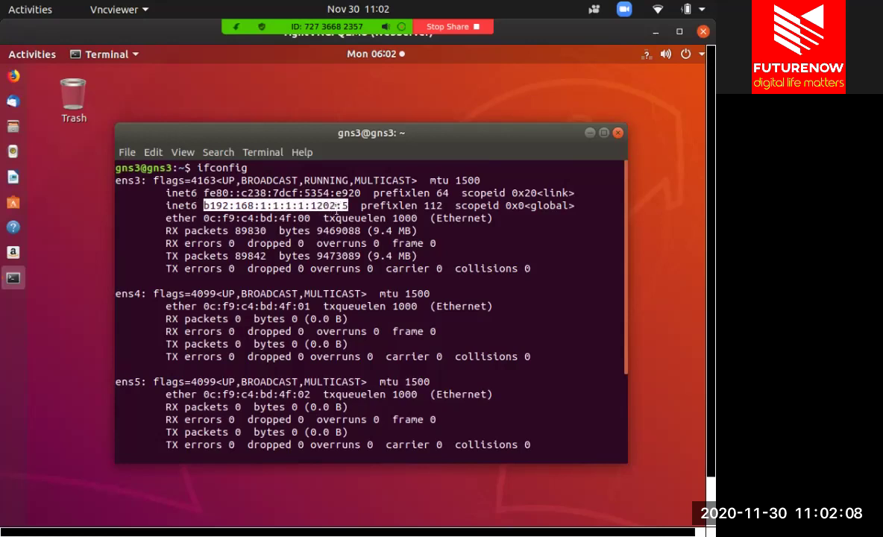
pyautogui.doubleClick(432, 206)
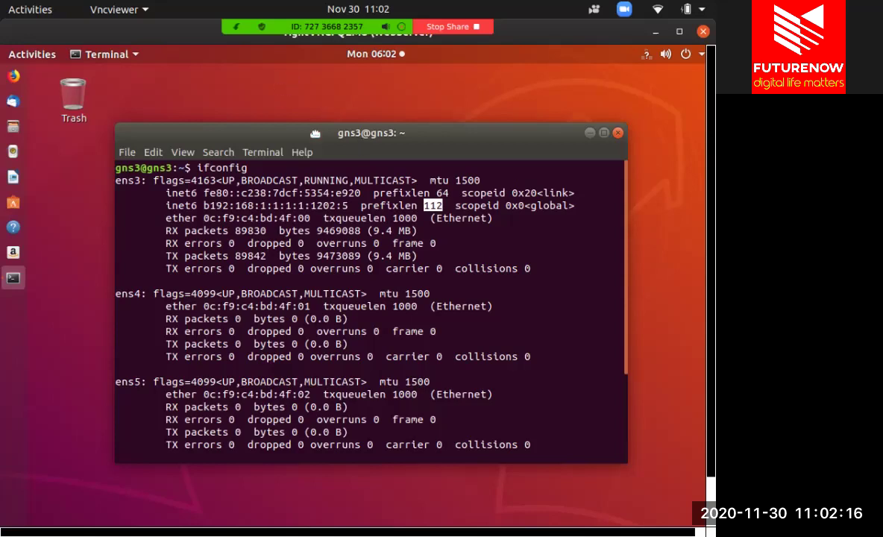
# Clear the terminal and start 'sudo iftop -i ens3' to monitor traffic.
pyautogui.moveTo(314, 133); pyautogui.dragTo(234, 75)
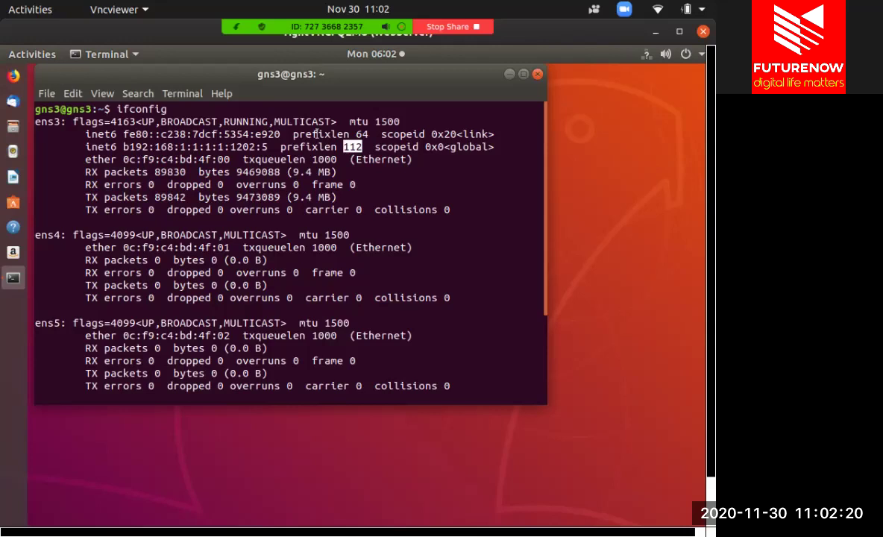
pyautogui.click(308, 179)
pyautogui.hotkey('ctrl', 'l')
pyautogui.write('tg')
pyautogui.press('BackSpace')
pyautogui.press('BackSpace')
pyautogui.write('sudo iftop -i ens3')
pyautogui.press('Return')
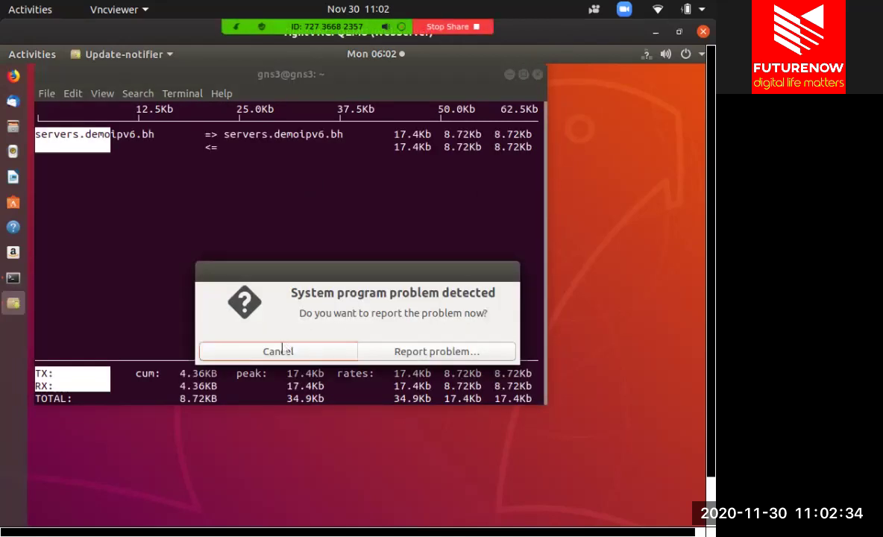
# Dismiss the problem report and switch across VNC windows to another VM's desktop.
pyautogui.click(276, 347)
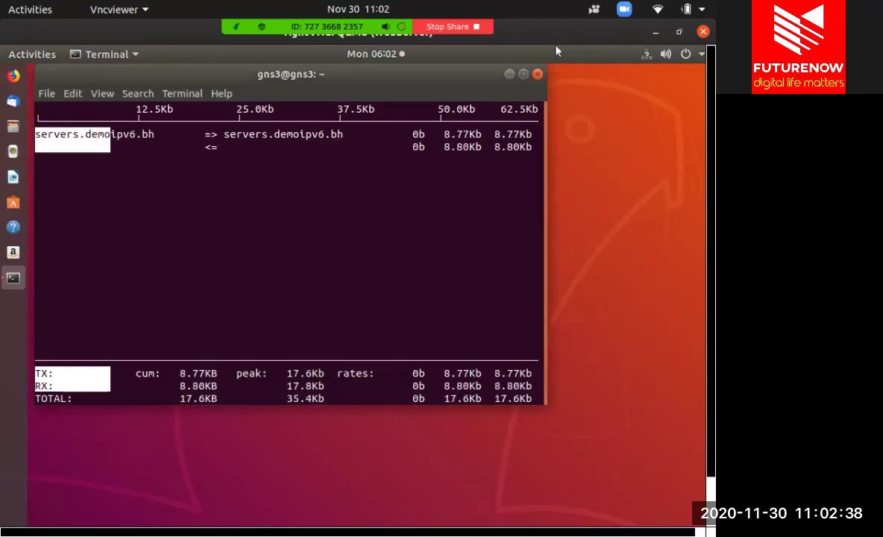
pyautogui.hotkey('alt', 'Tab')
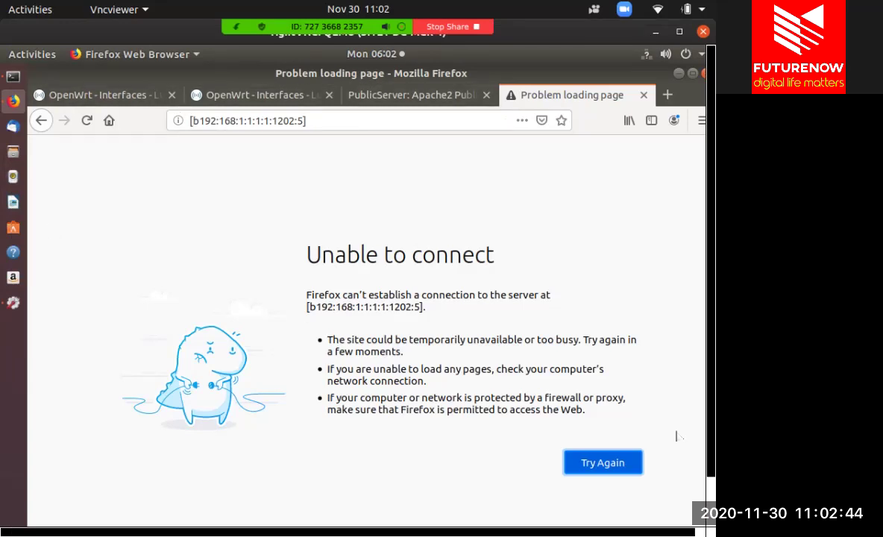
pyautogui.click(655, 32)
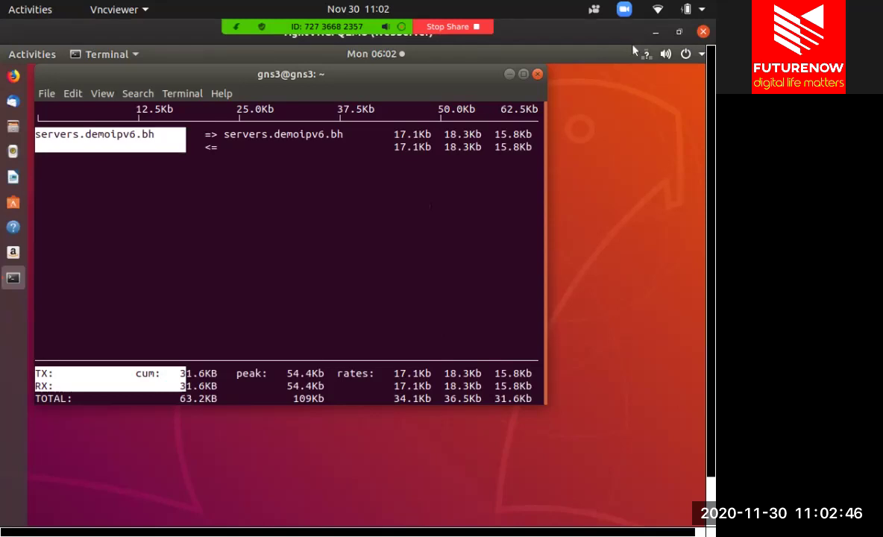
pyautogui.click(656, 32)
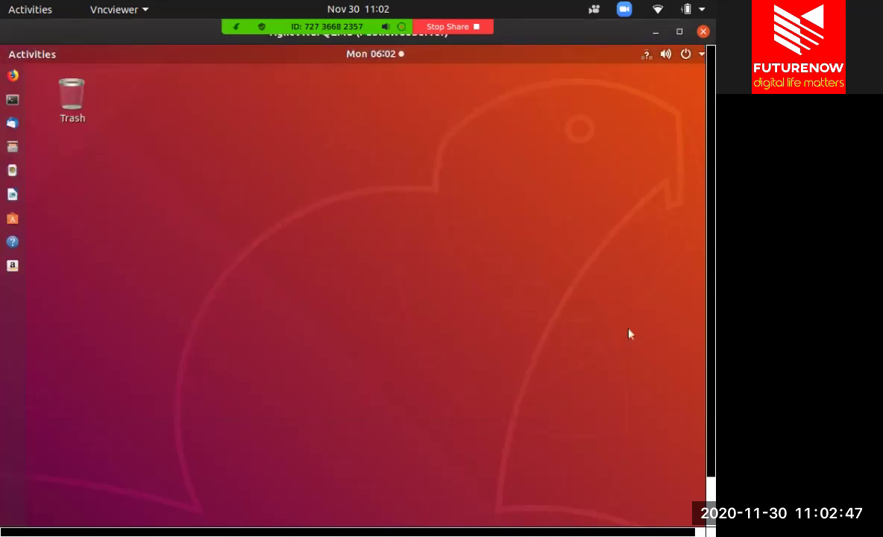
# In a new terminal, run 'ifconfig ens3' and mark the 1202 part of its address.
pyautogui.rightClick(14, 104)
pyautogui.click(15, 104)
pyautogui.click(13, 100)
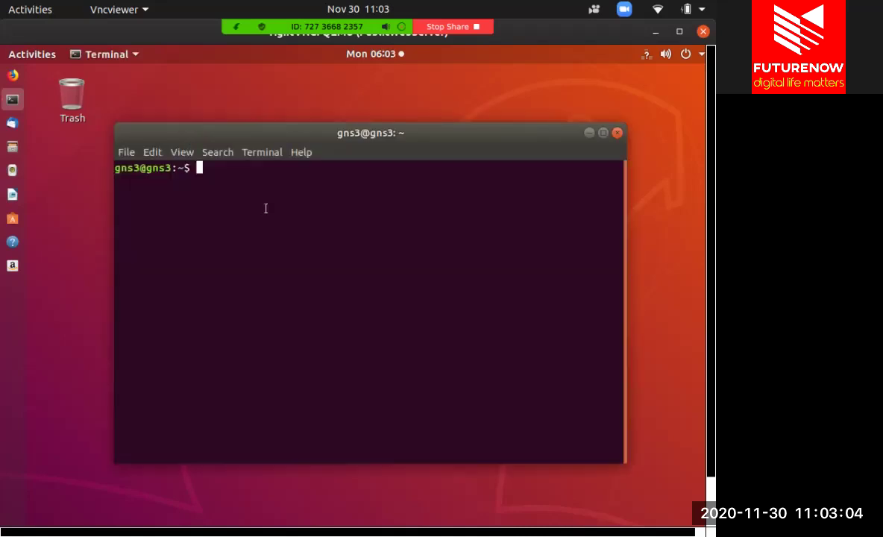
pyautogui.write('ifconfig ')
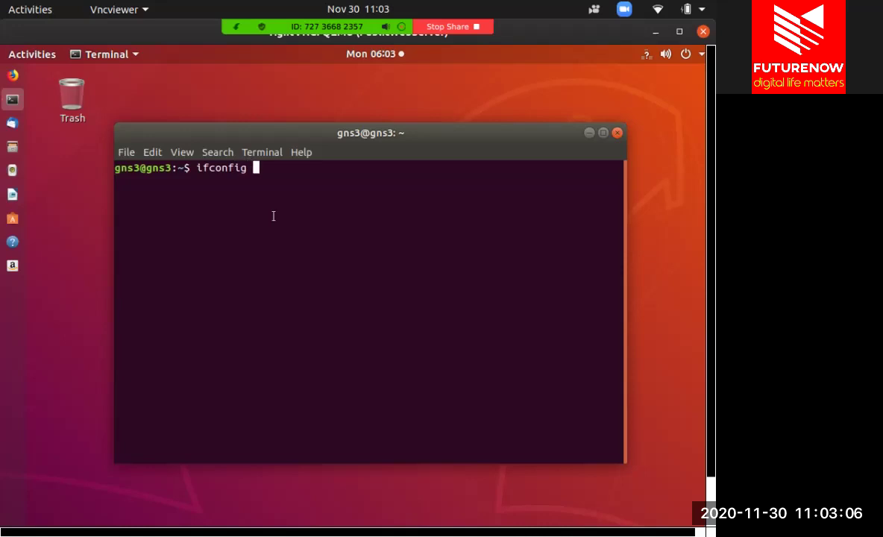
pyautogui.write('ens3')
pyautogui.press('Return')
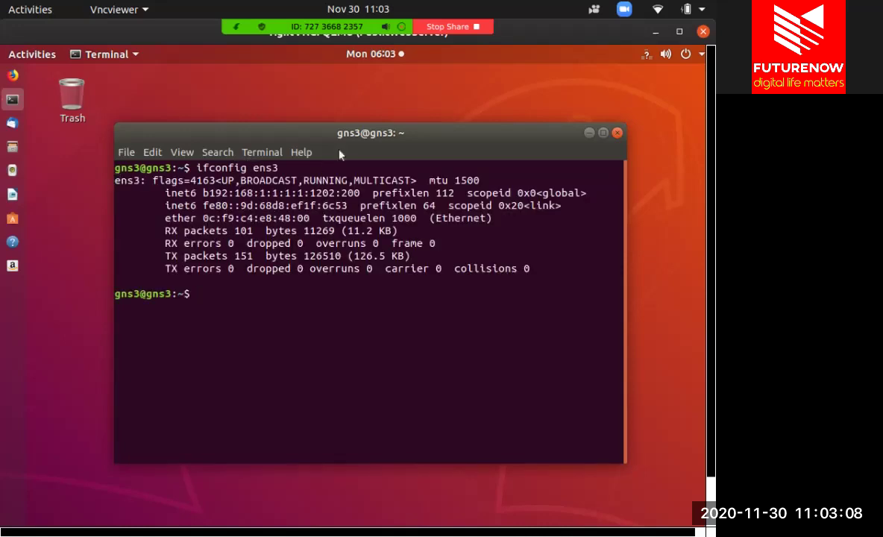
pyautogui.moveTo(303, 192); pyautogui.dragTo(341, 192)
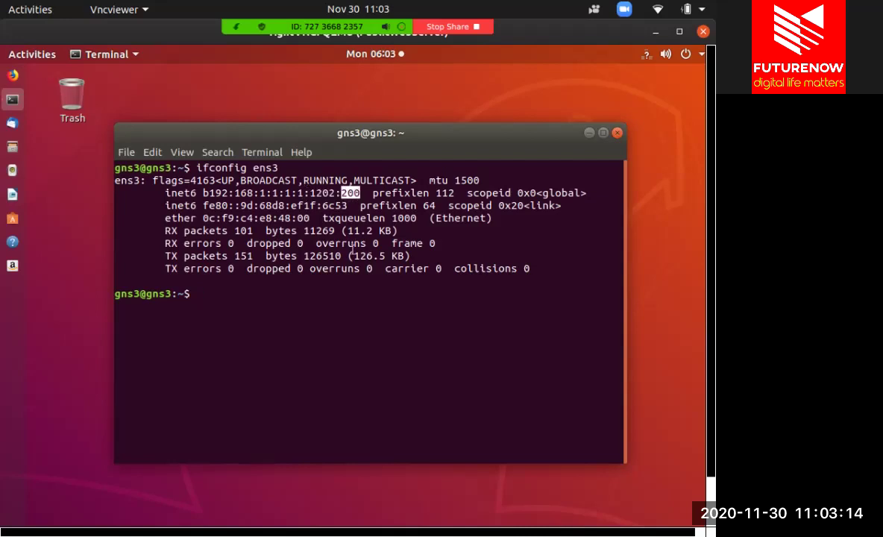
pyautogui.click(325, 321)
# Start 'sudo iftop -i ens3', dismiss the problem report, and exit the full-screen VNC view.
pyautogui.write('su')
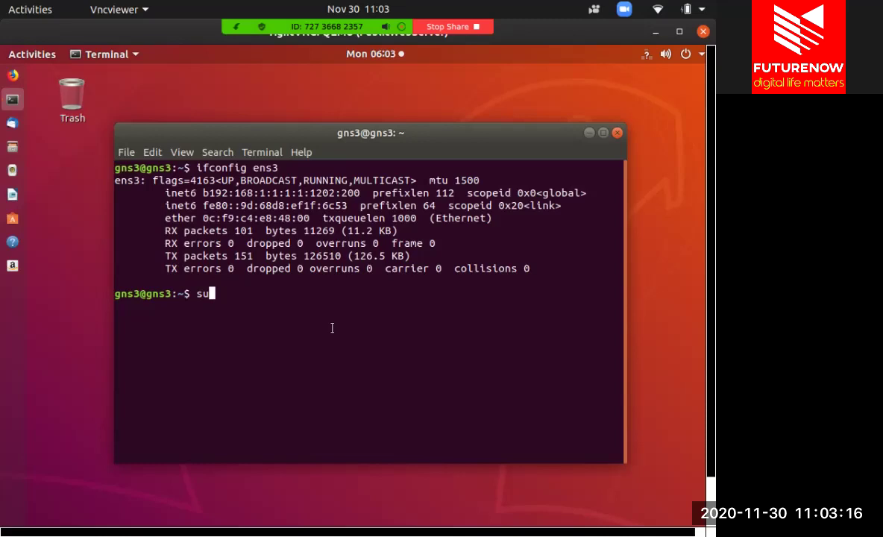
pyautogui.write('do iftop ')
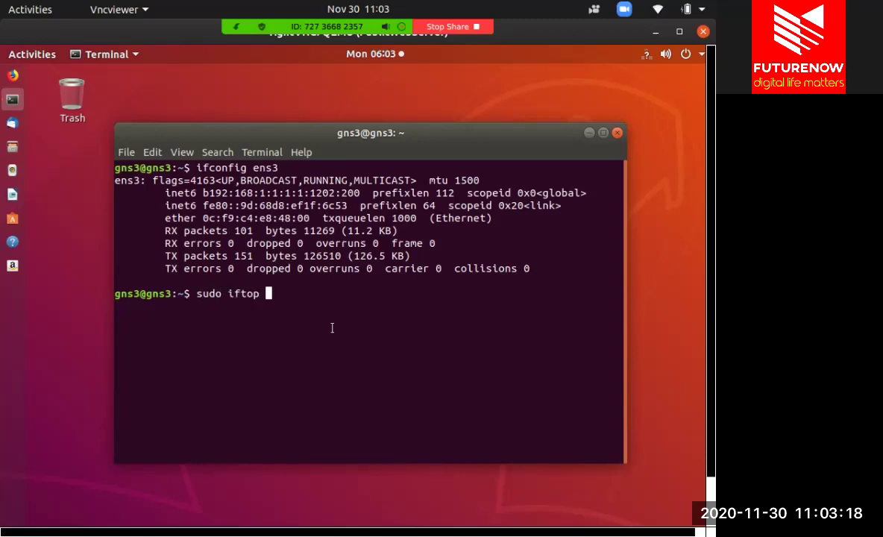
pyautogui.write('-i ens3')
pyautogui.press('Return')
pyautogui.press('Return')
pyautogui.moveTo(428, 132); pyautogui.dragTo(295, 55)
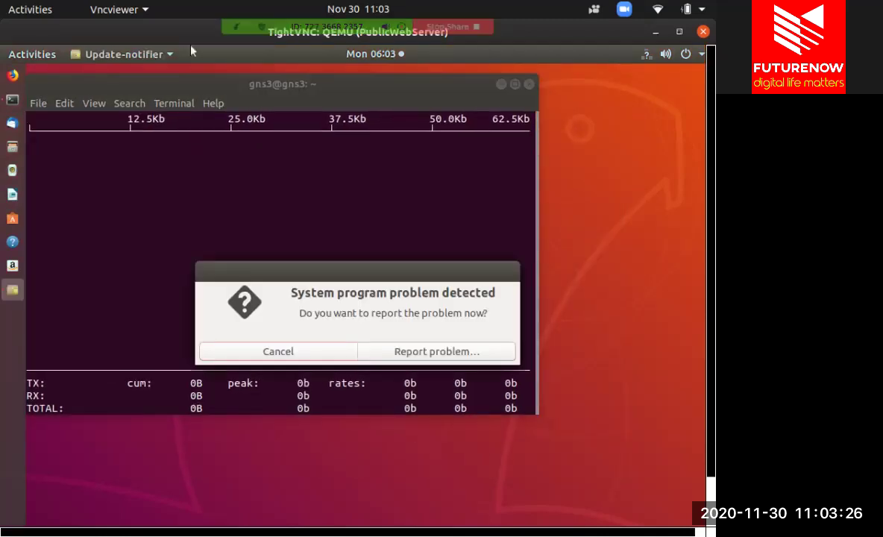
pyautogui.click(278, 352)
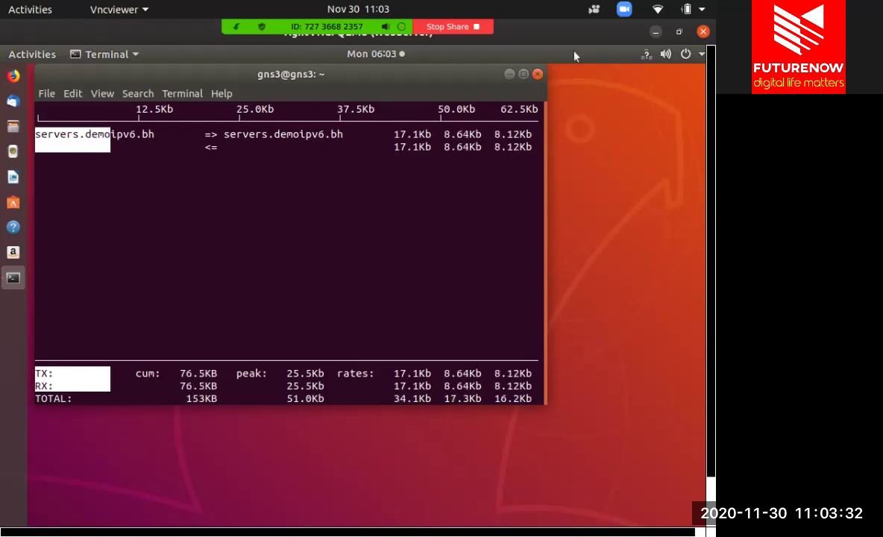
pyautogui.hotkey('ctrl', 'alt', 'shift', 'f')
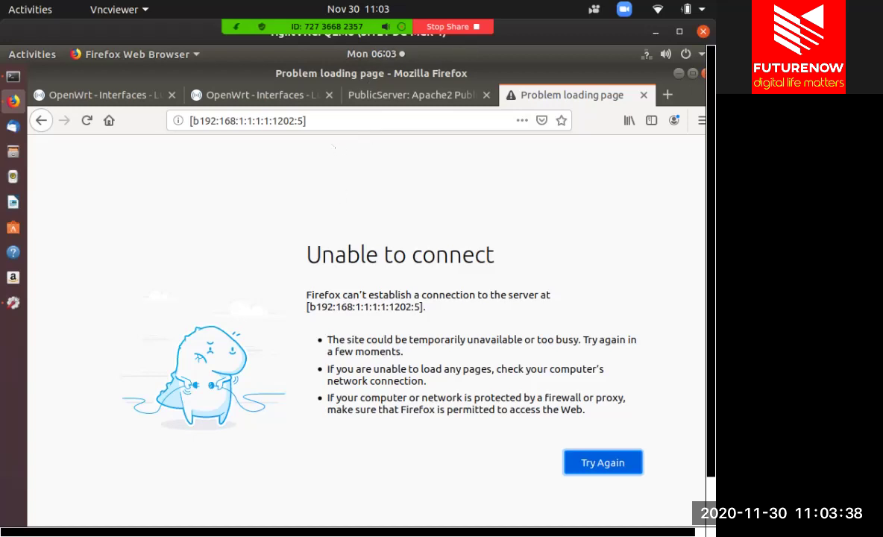
pyautogui.click(349, 122)
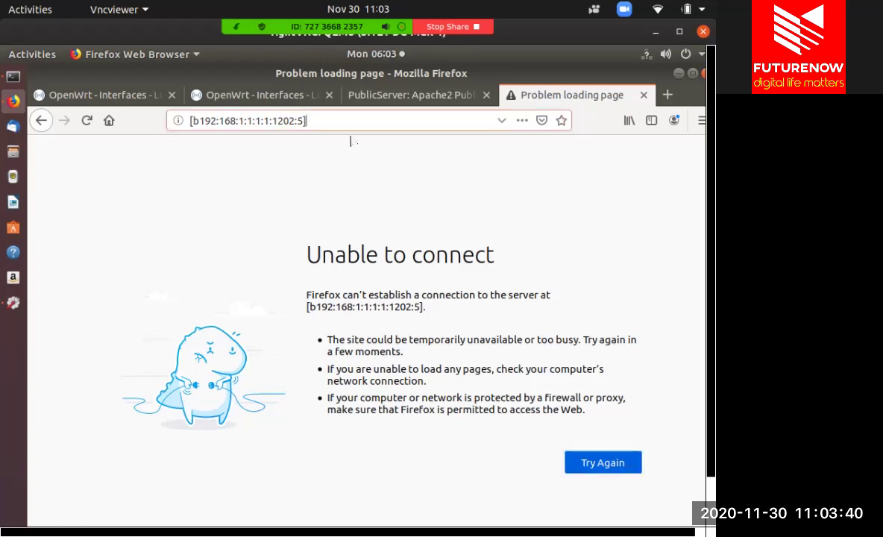
pyautogui.press('Return')
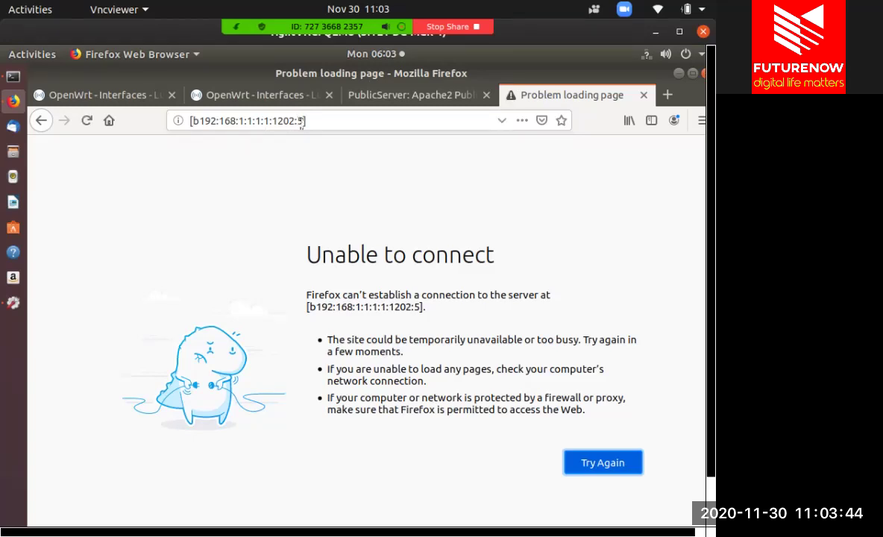
pyautogui.moveTo(325, 397); pyautogui.dragTo(587, 411)
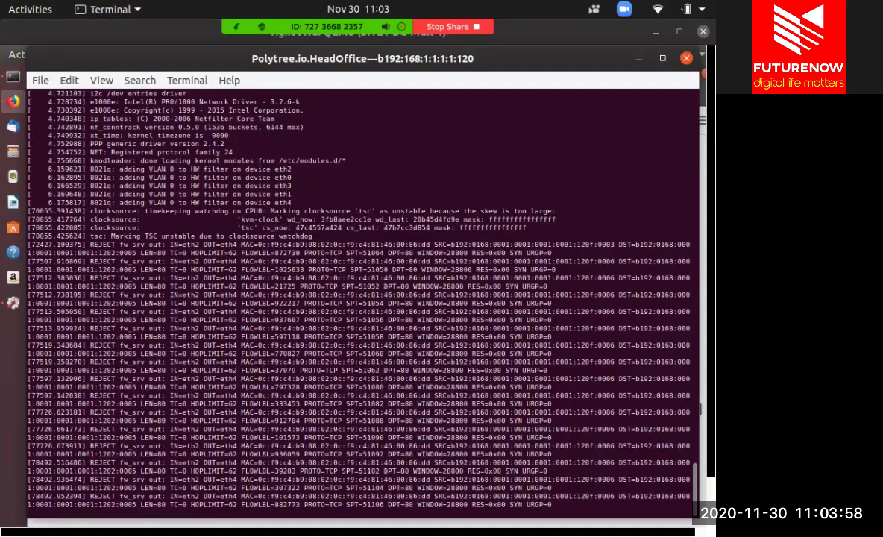
# Restore the HeadOffice firewall console to a floating window and resize it wider and shorter.
pyautogui.press('super+Up')
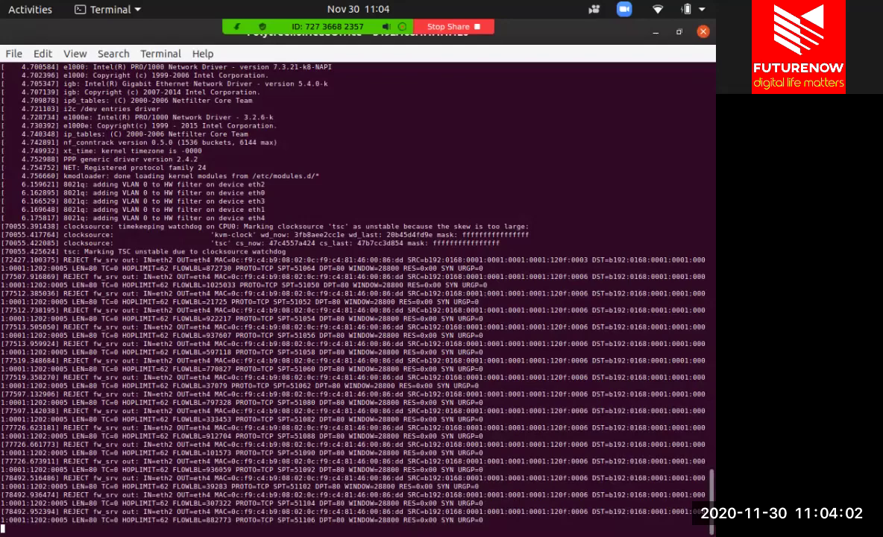
pyautogui.click(678, 31)
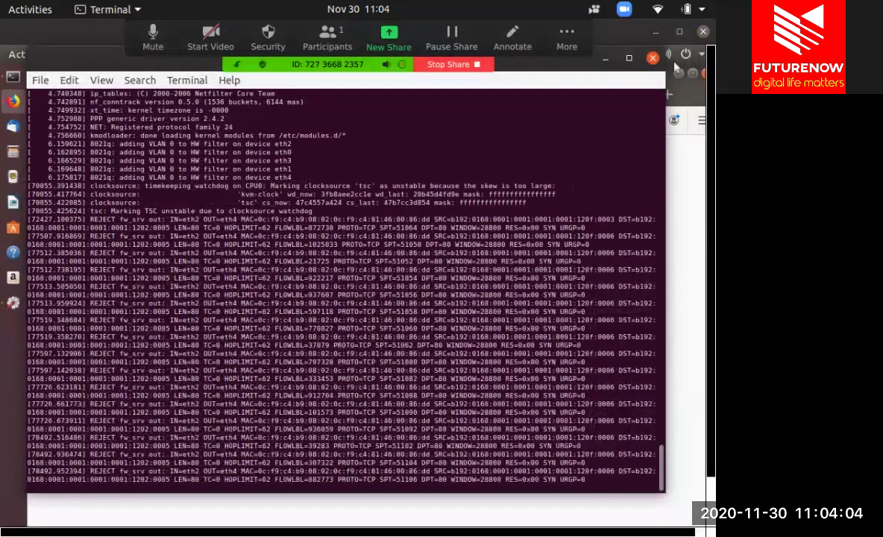
pyautogui.moveTo(675, 67); pyautogui.dragTo(442, 62)
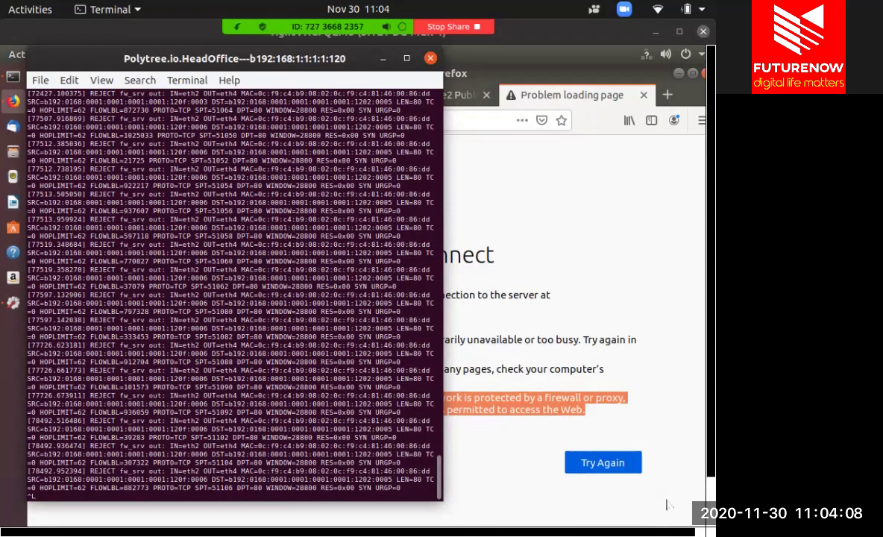
pyautogui.moveTo(442, 500); pyautogui.dragTo(680, 294)
# Interrupt the log, get a cleared root shell, move the console lower, and set Always on Top.
pyautogui.press('BackSpace')
pyautogui.hotkey('ctrl', 'c')
pyautogui.press('Up')
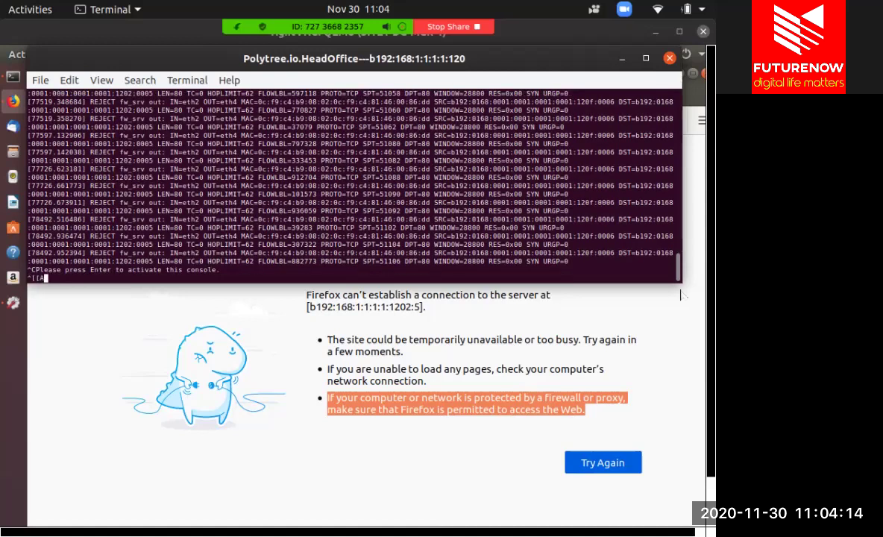
pyautogui.press('Return')
pyautogui.hotkey('ctrl', 'l')
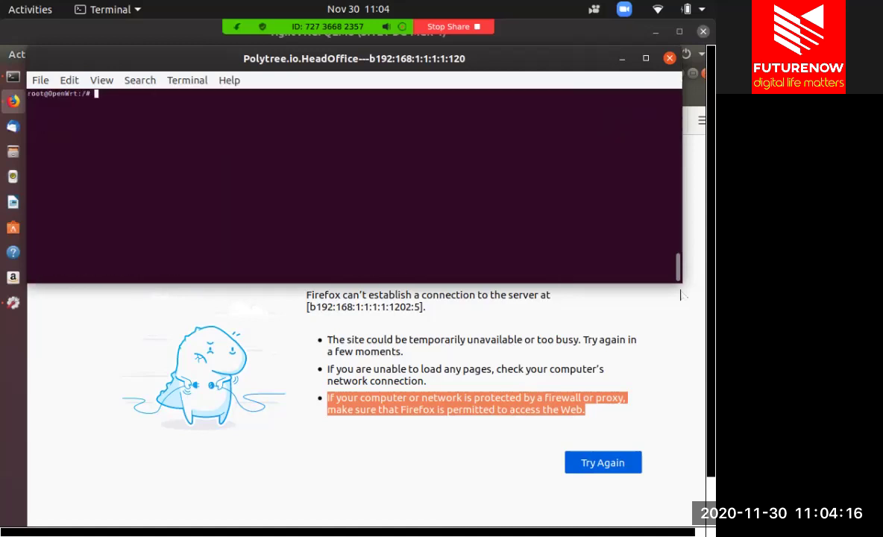
pyautogui.moveTo(355, 58); pyautogui.dragTo(369, 294)
pyautogui.rightClick(543, 293)
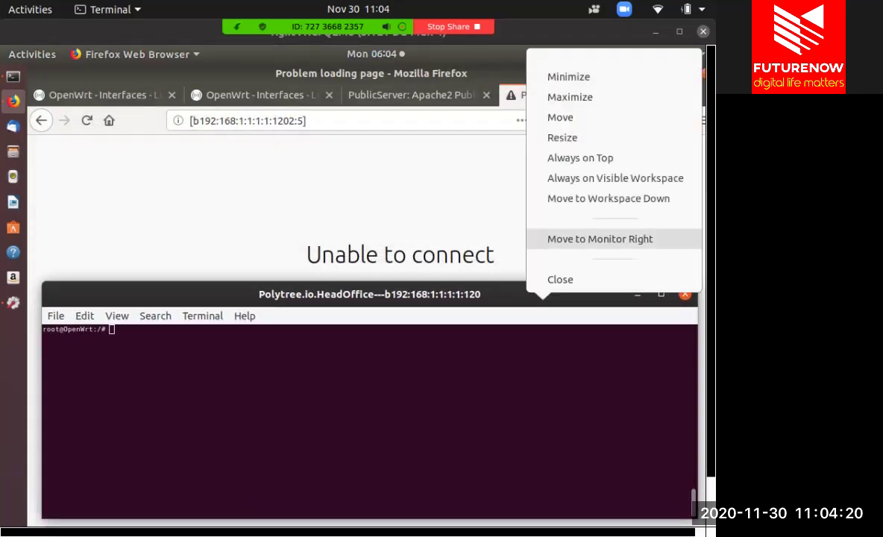
pyautogui.click(580, 157)
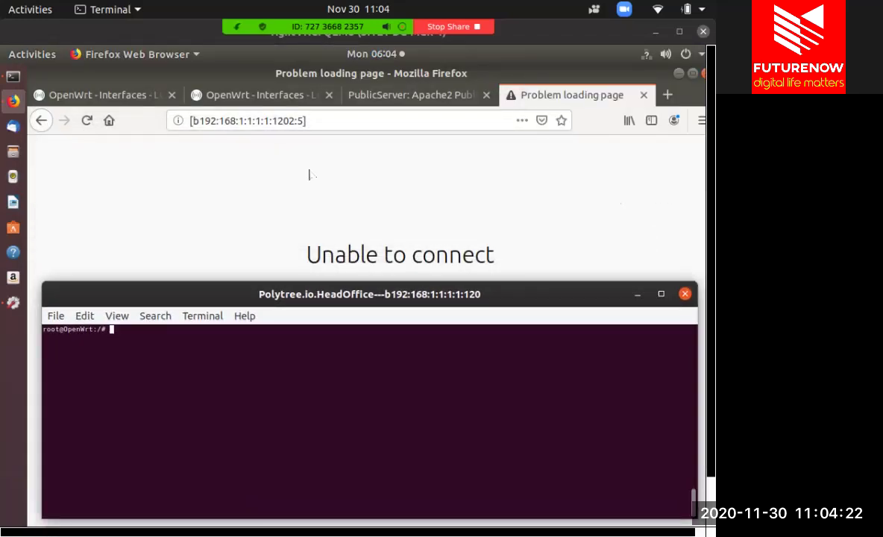
pyautogui.click(395, 95)
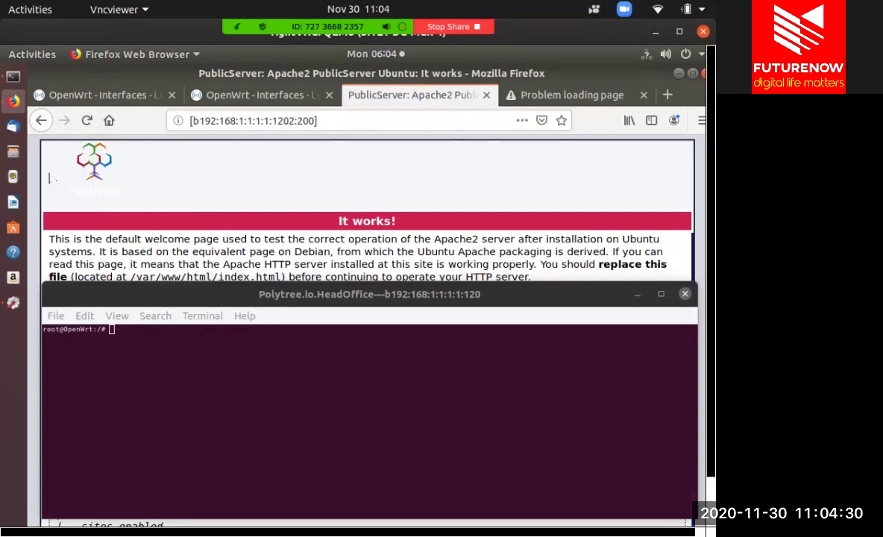
pyautogui.click(486, 96)
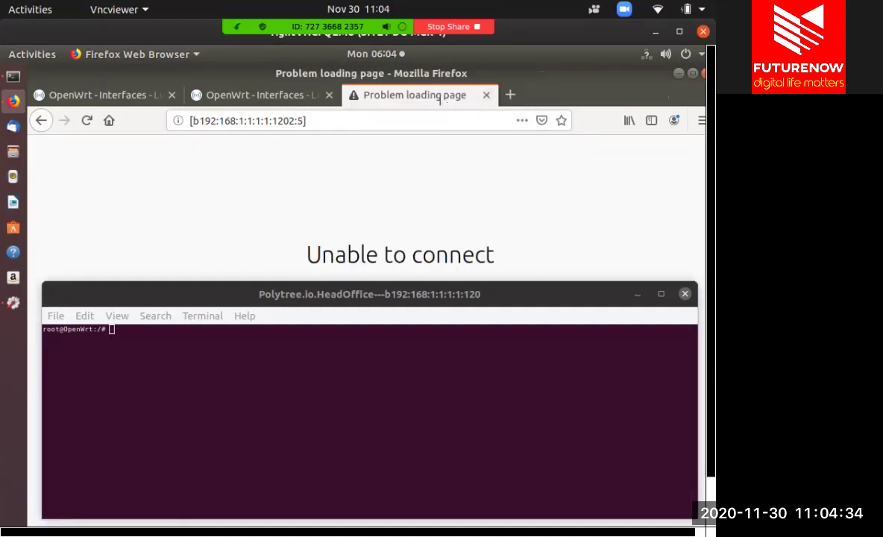
pyautogui.click(507, 95)
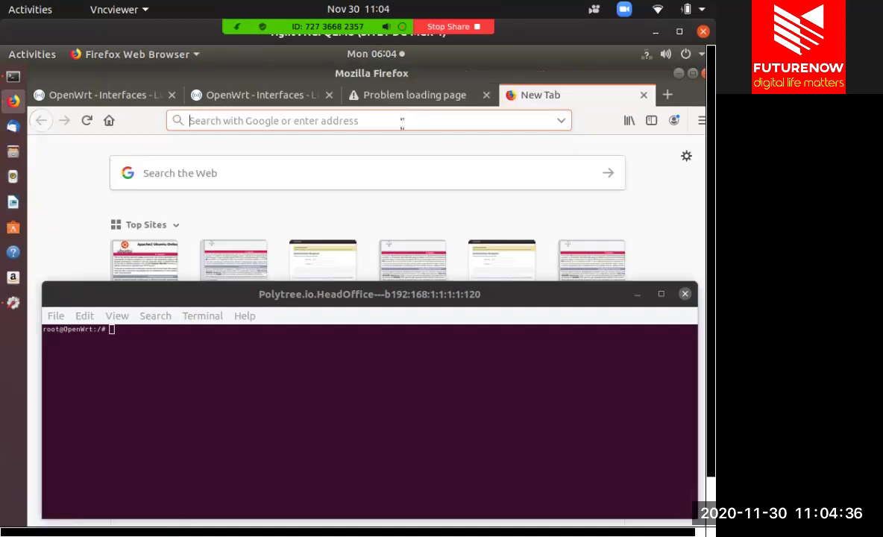
pyautogui.write('http://[')
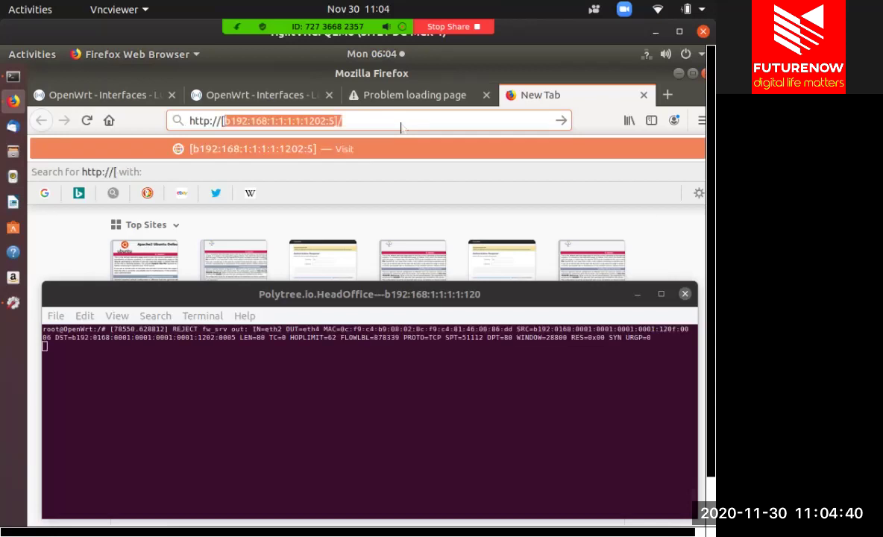
pyautogui.press('Right')
pyautogui.press('Left')
pyautogui.press('Left')
pyautogui.press('BackSpace')
pyautogui.write('200')
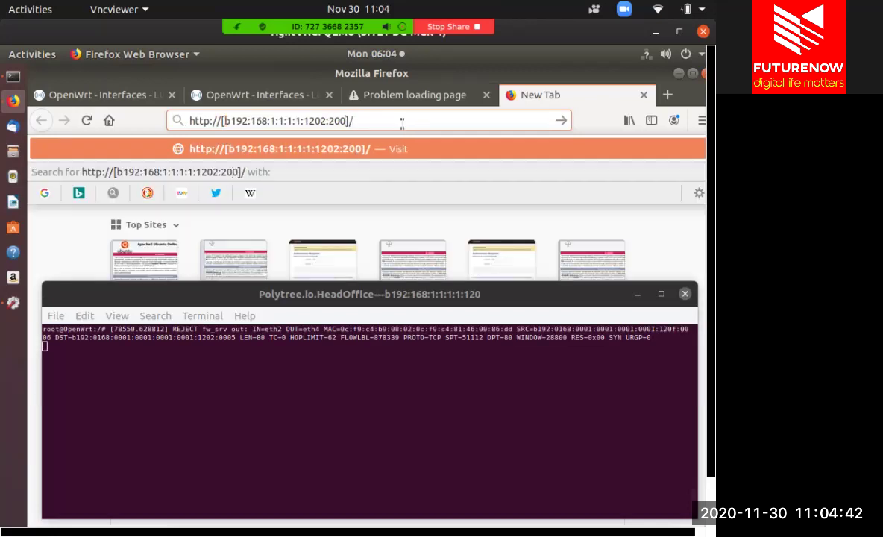
pyautogui.press('Return')
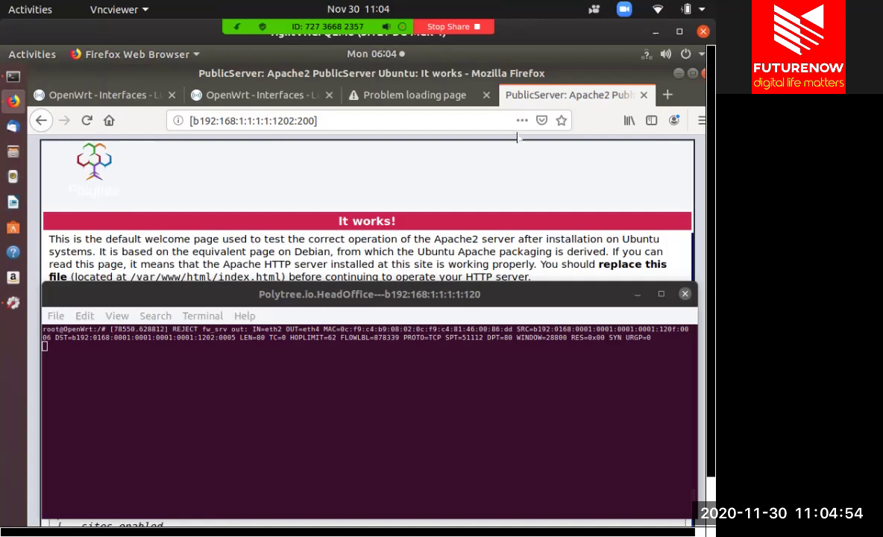
pyautogui.click(470, 97)
pyautogui.click(485, 95)
pyautogui.click(510, 94)
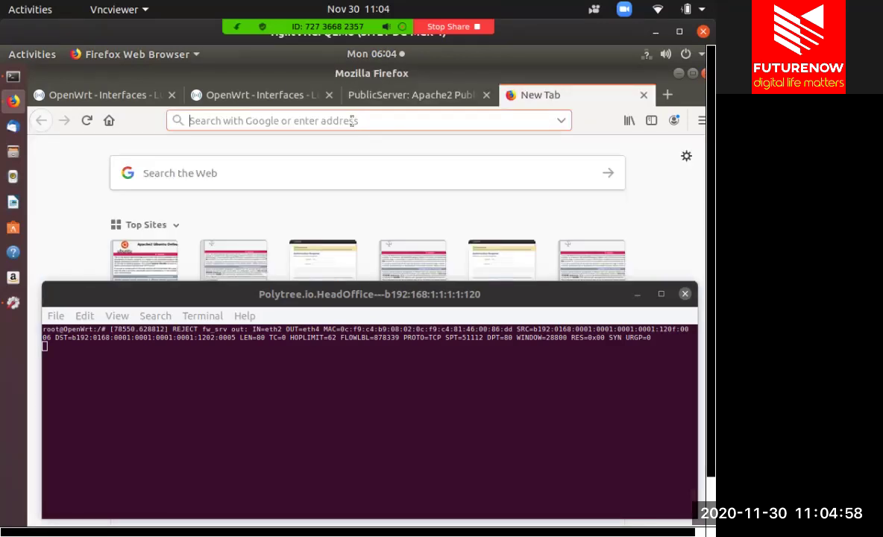
pyautogui.write('h')
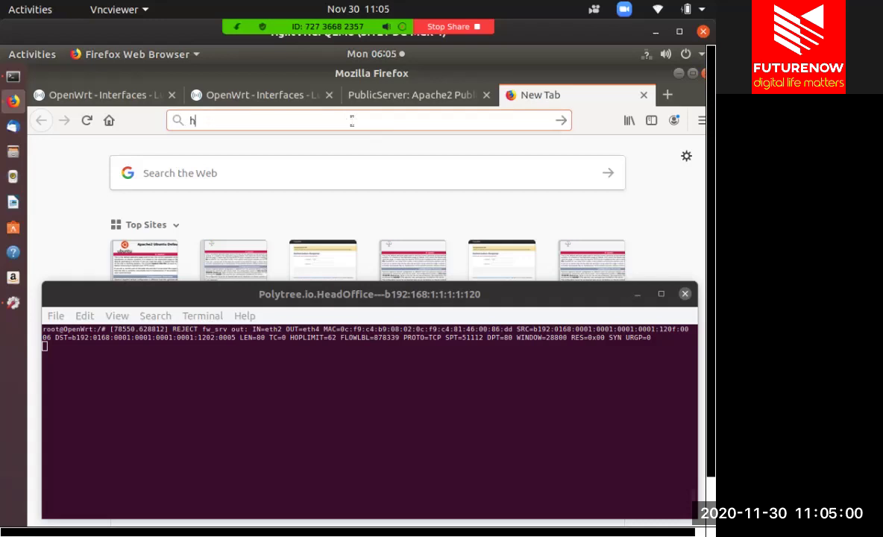
pyautogui.write('ttp://')
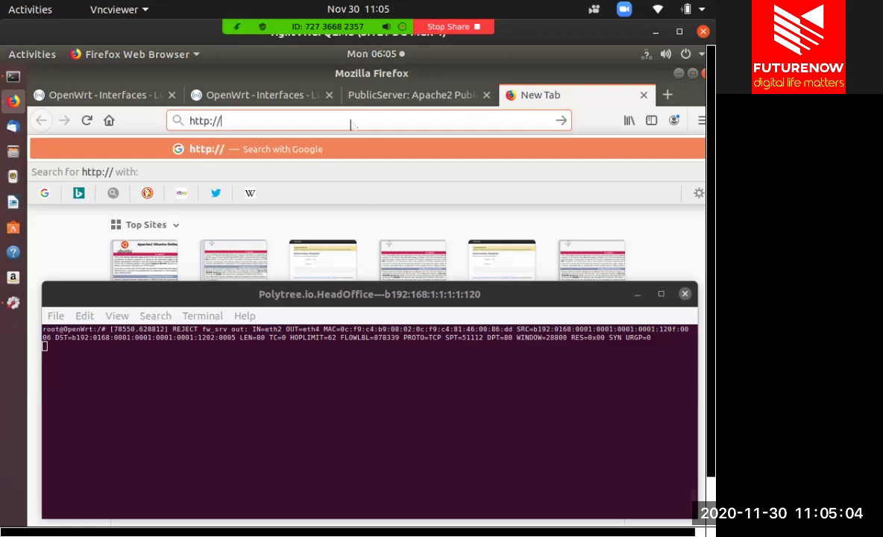
pyautogui.write('[')
pyautogui.press('Right')
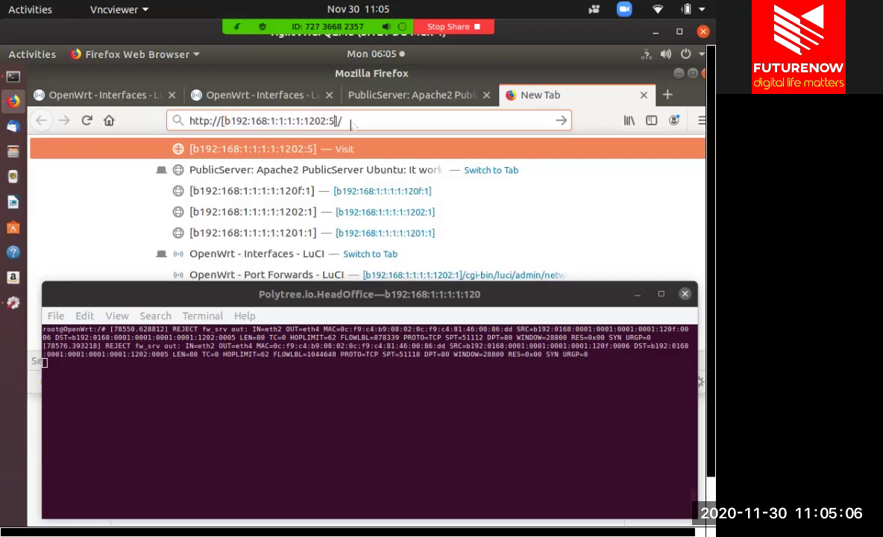
pyautogui.press('Return')
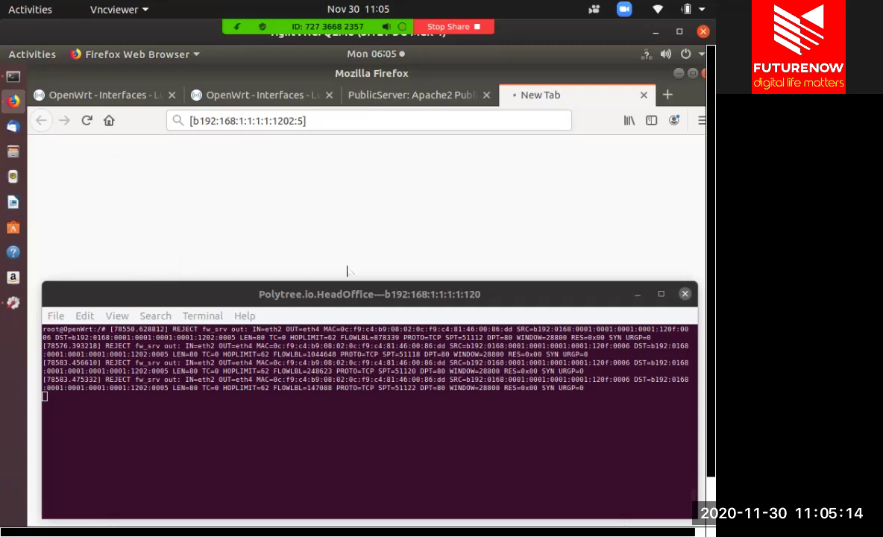
pyautogui.moveTo(632, 362); pyautogui.dragTo(591, 362)
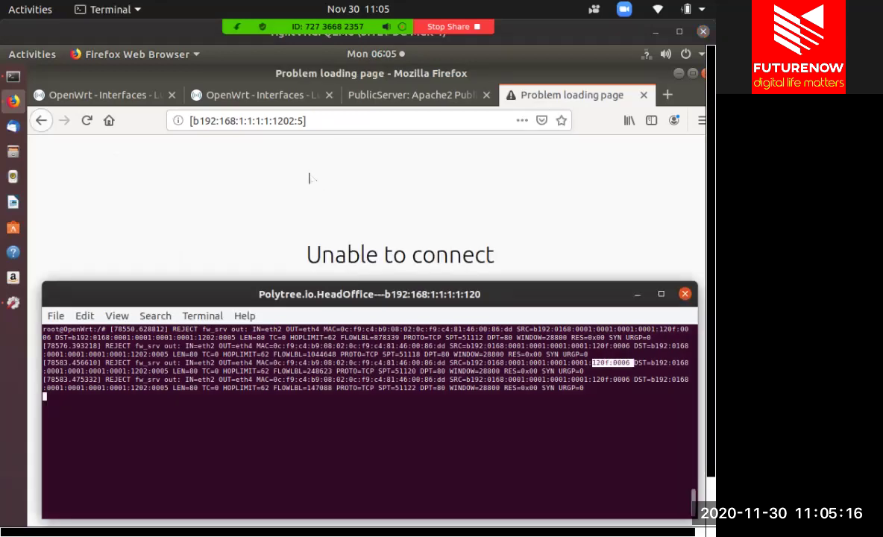
pyautogui.click(15, 84)
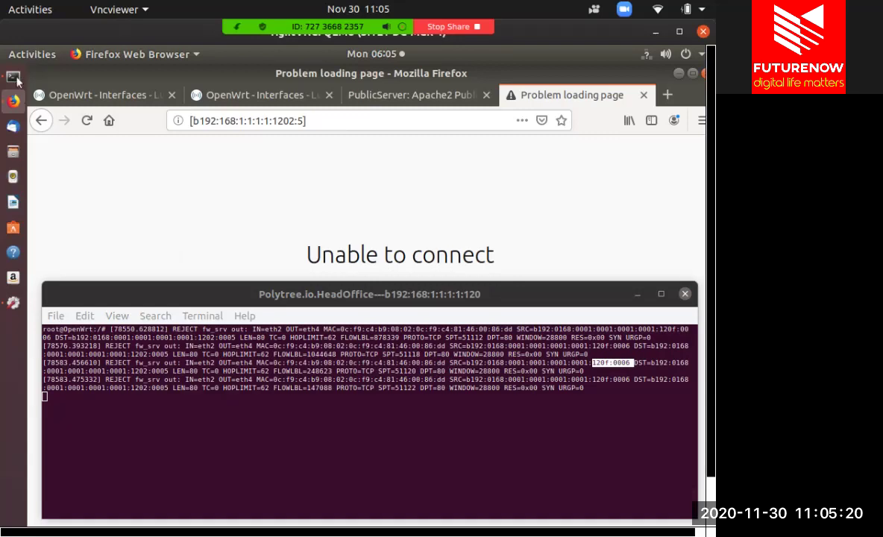
pyautogui.click(15, 78)
# Run ip a to match the host's 120f:6 address to the REJECT log entry, then return to PublicServer.
pyautogui.hotkey('ctrl', 'l')
pyautogui.write('ip a')
pyautogui.press('Return')
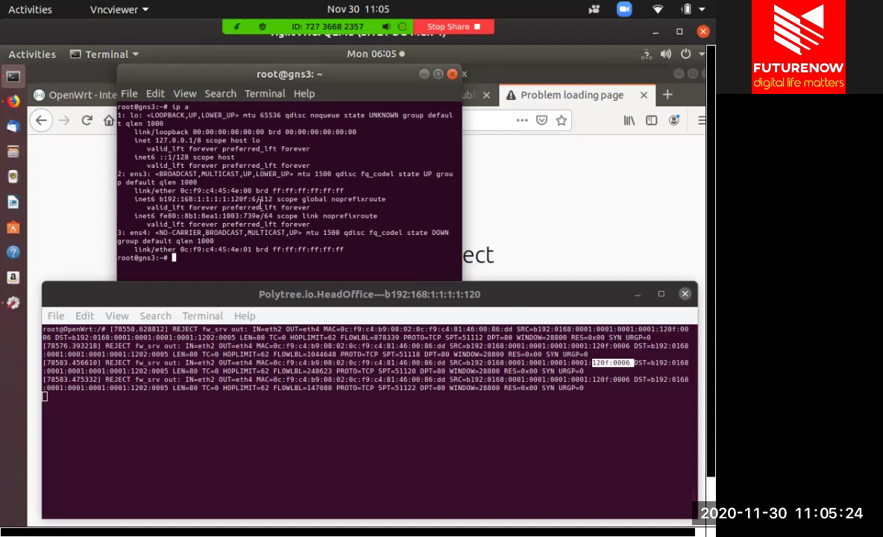
pyautogui.moveTo(219, 199); pyautogui.dragTo(254, 200)
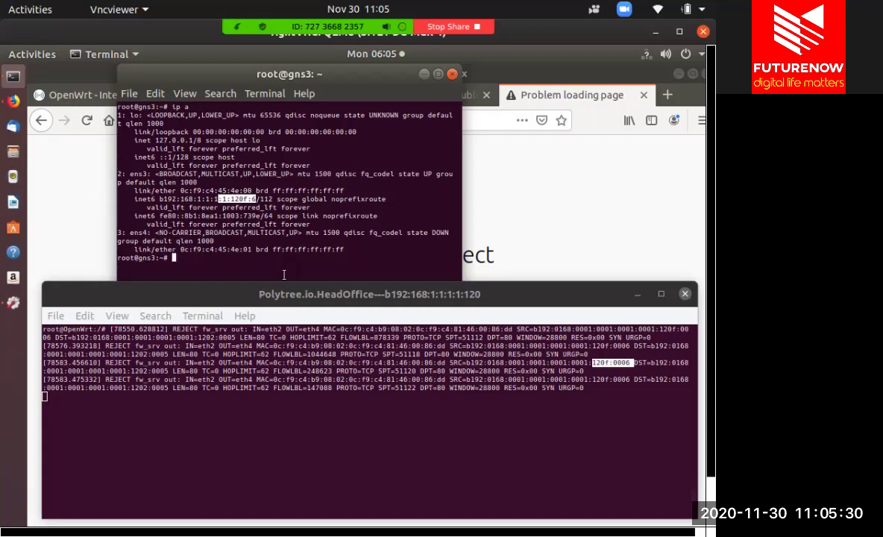
pyautogui.doubleClick(118, 362)
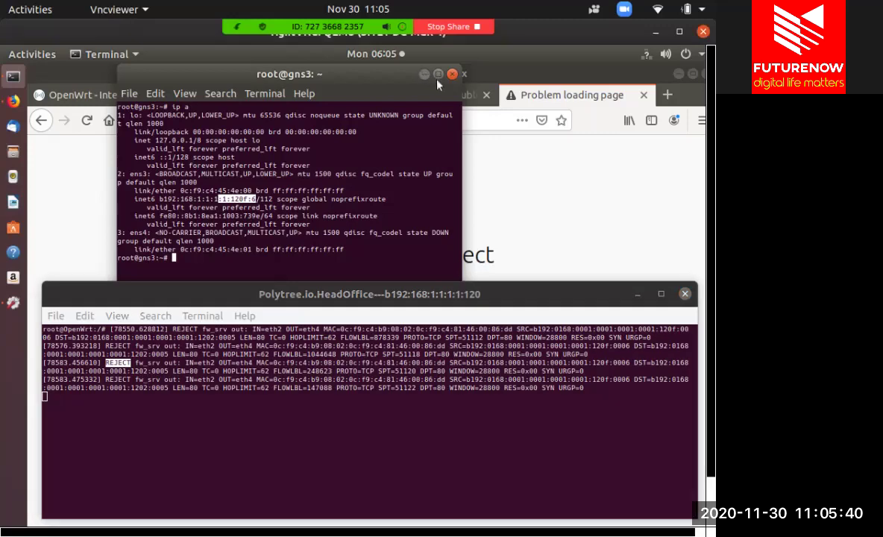
pyautogui.click(437, 79)
pyautogui.click(400, 93)
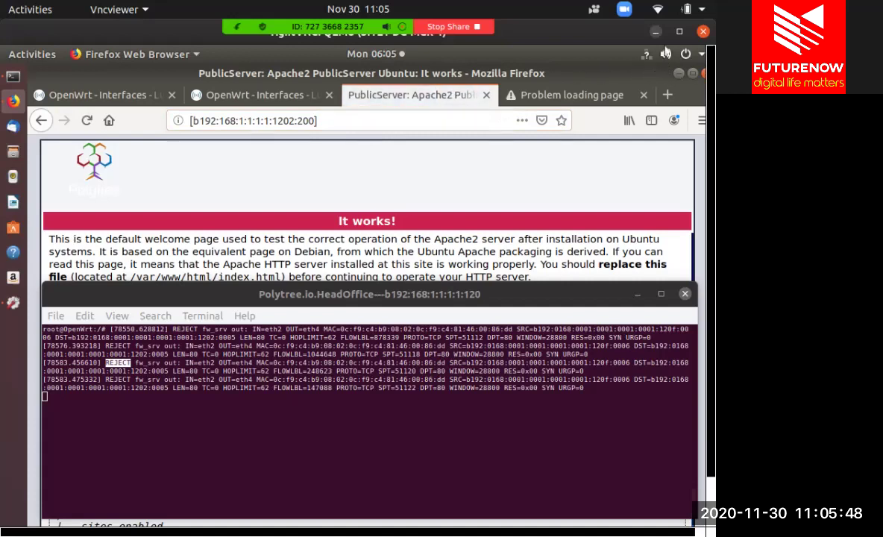
# Bring the GNS3 topology forward, select the HQ-DG-MGR-1 host and open its VNC console.
pyautogui.click(656, 32)
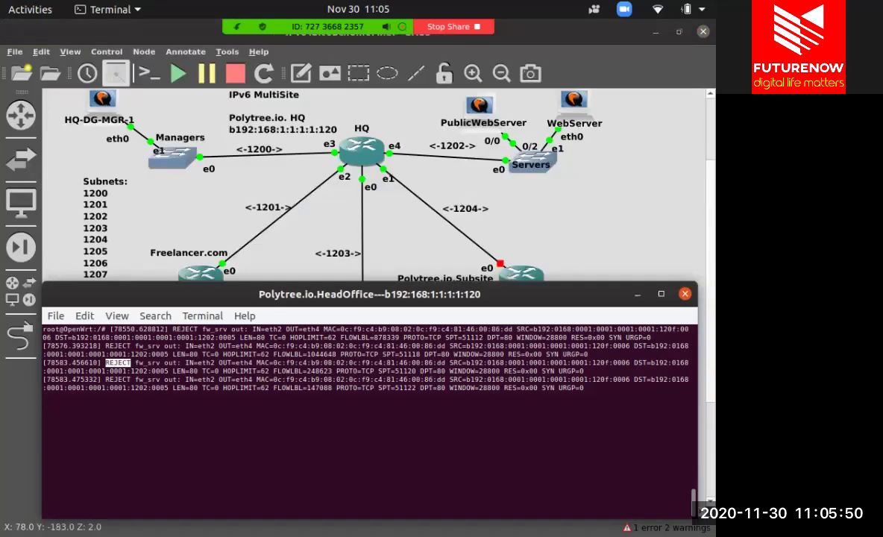
pyautogui.hotkey('alt', 'Tab')
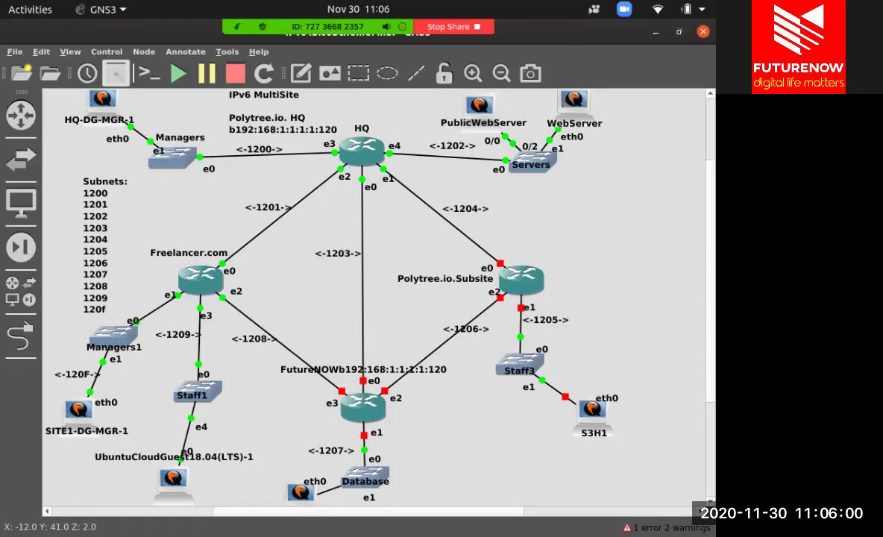
pyautogui.moveTo(575, 112)
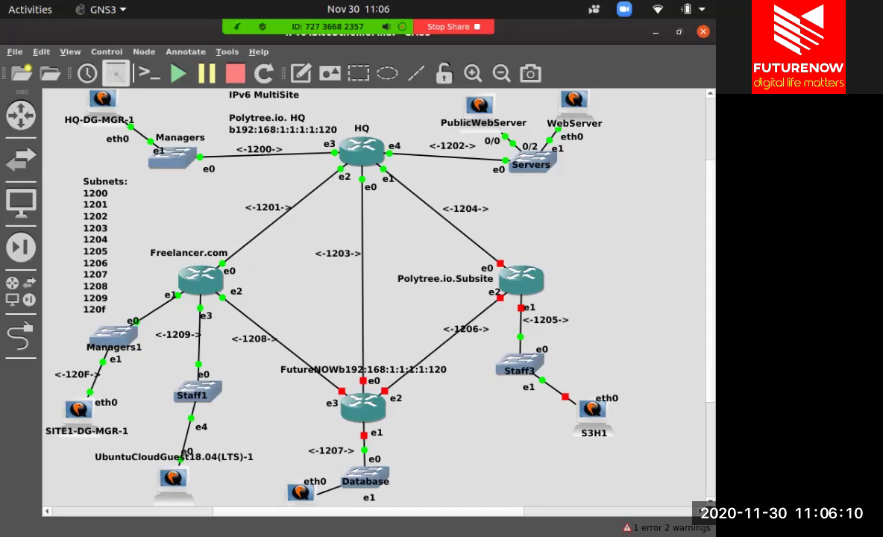
pyautogui.click(99, 119)
pyautogui.click(102, 100)
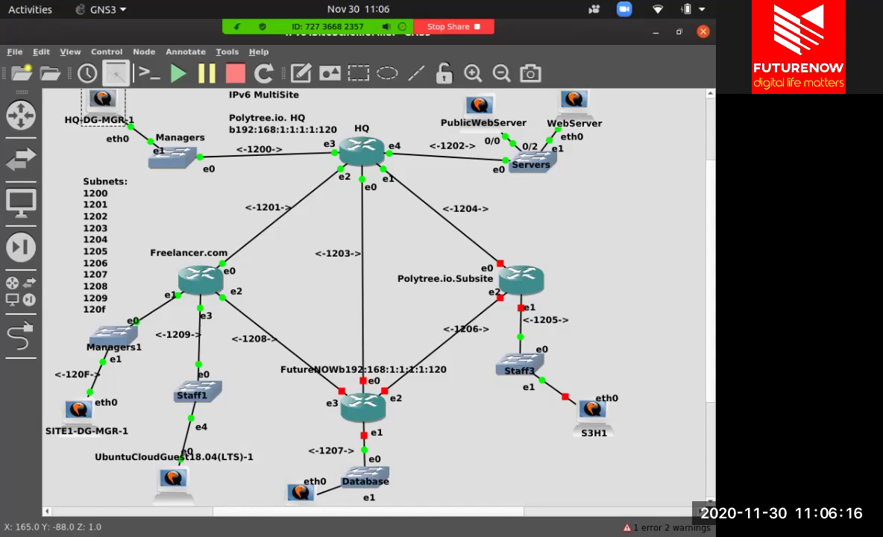
pyautogui.hotkey('alt', 'Tab')
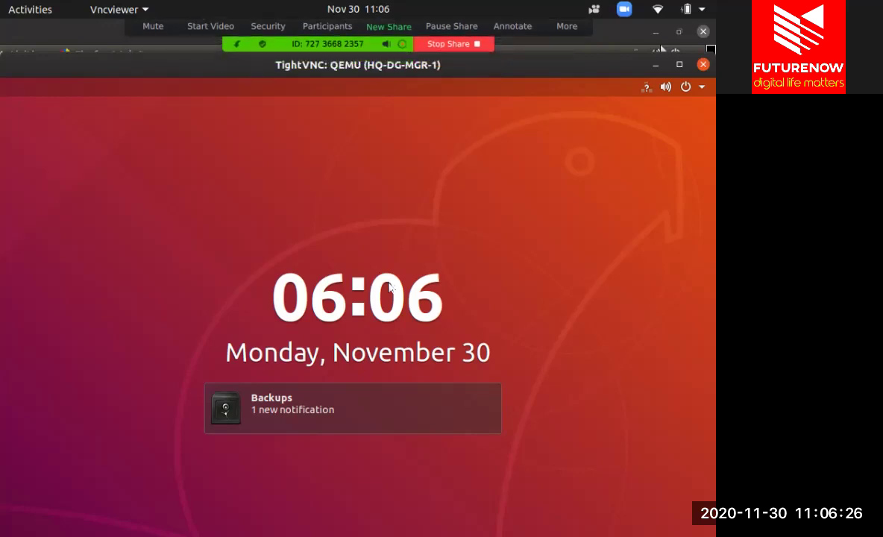
# Unlock the HQ-DG-MGR-1 desktop and reload the public server page in Firefox.
pyautogui.click(320, 426)
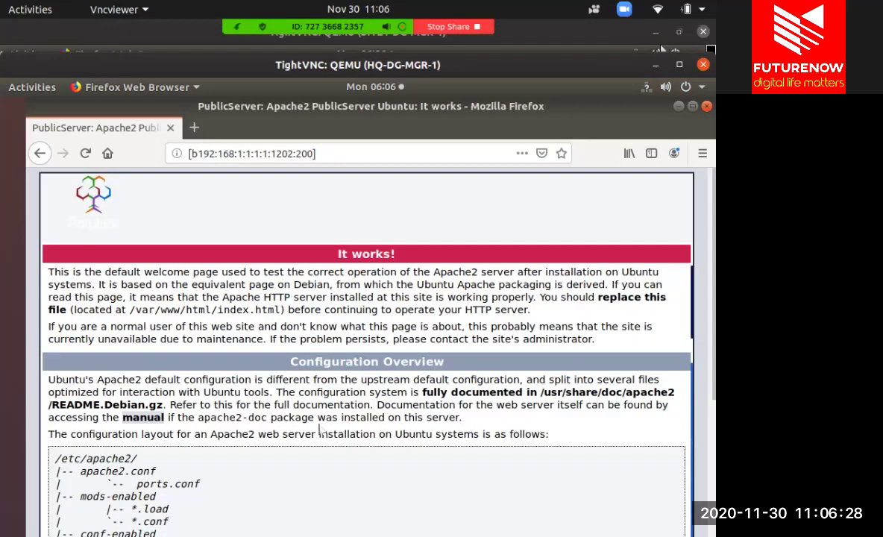
pyautogui.click(325, 149)
pyautogui.press('Return')
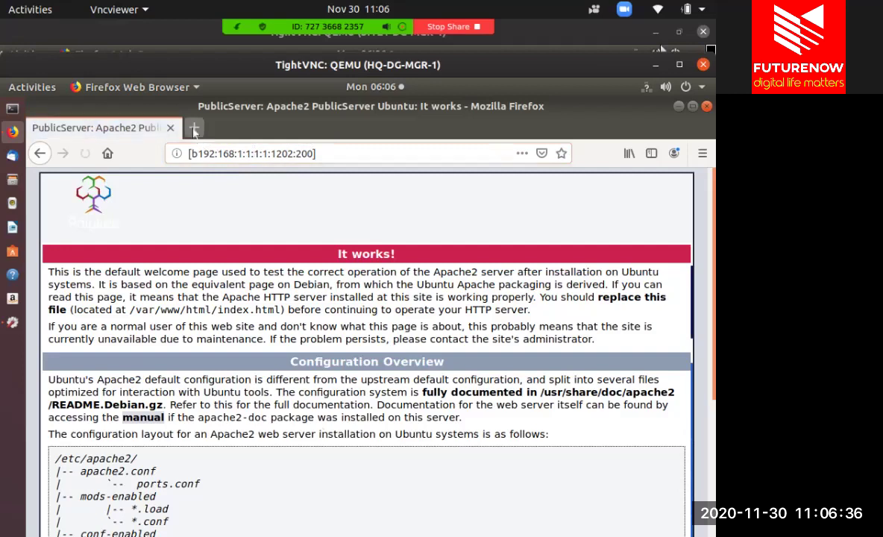
pyautogui.click(194, 130)
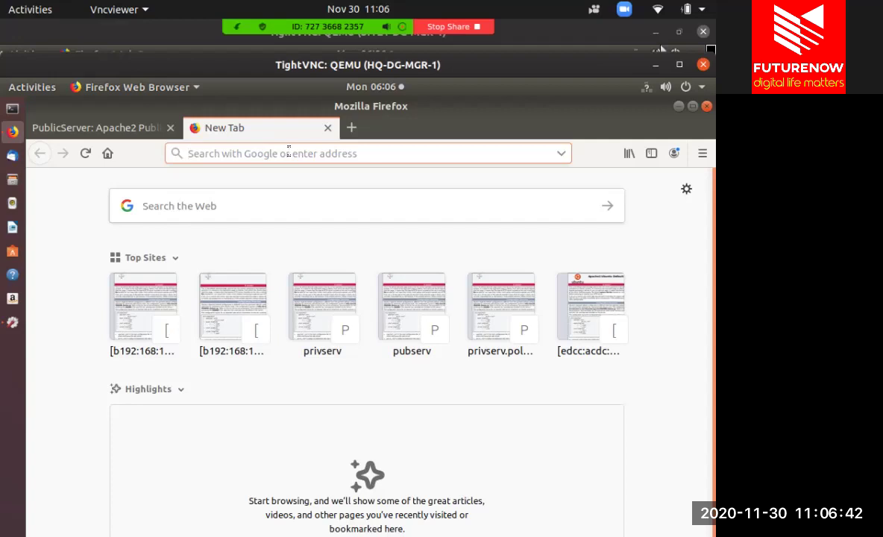
pyautogui.write('httP')
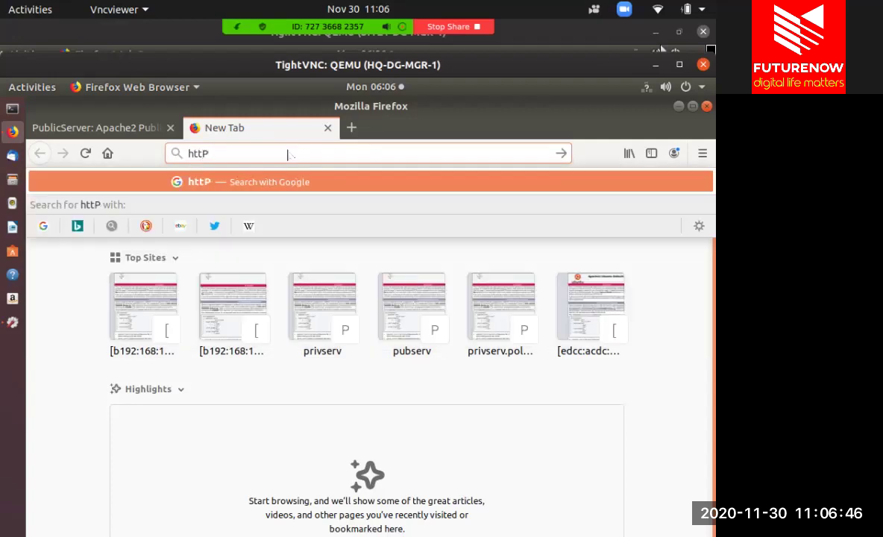
pyautogui.press('BackSpace')
pyautogui.write('p://[')
pyautogui.press('End')
pyautogui.press('Left')
pyautogui.press('Left')
pyautogui.hotkey('shift', 'Left')
pyautogui.hotkey('shift', 'Left')
pyautogui.press('BackSpace')
pyautogui.press('BackSpace')
pyautogui.write('5')
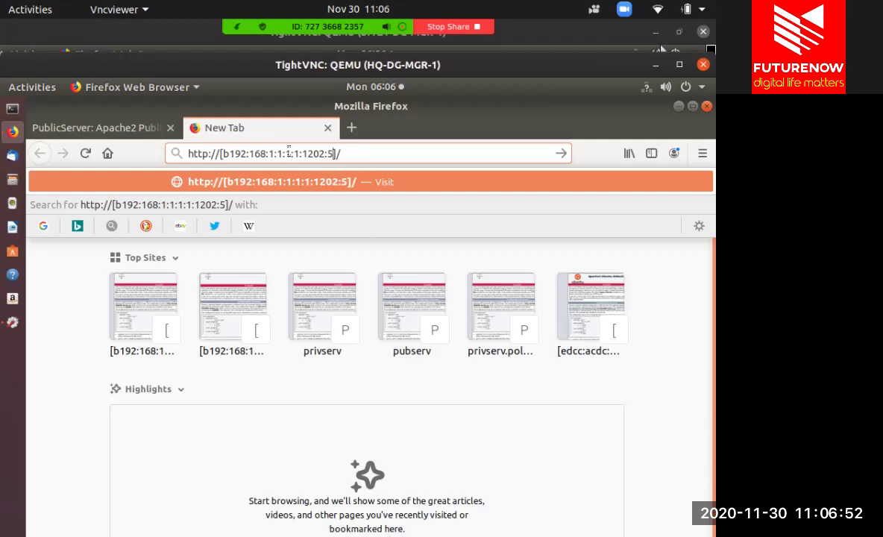
pyautogui.press('Return')
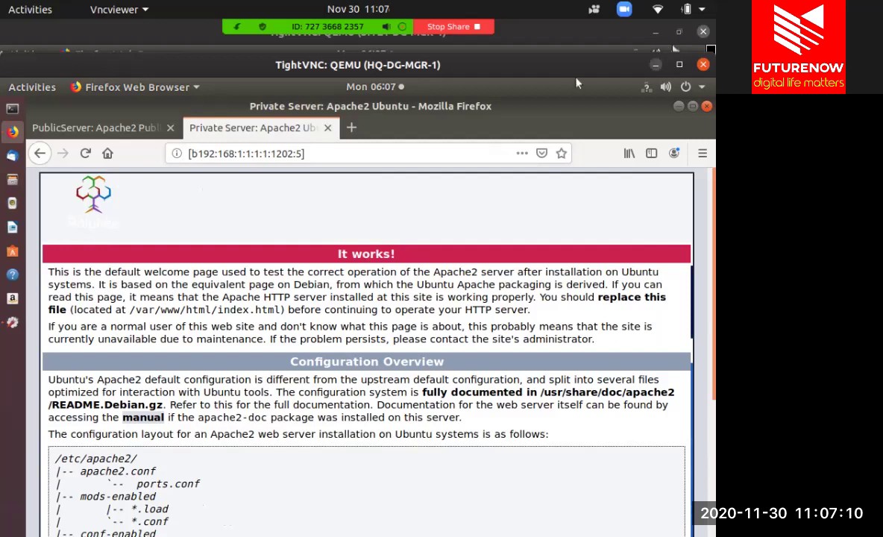
pyautogui.click(656, 65)
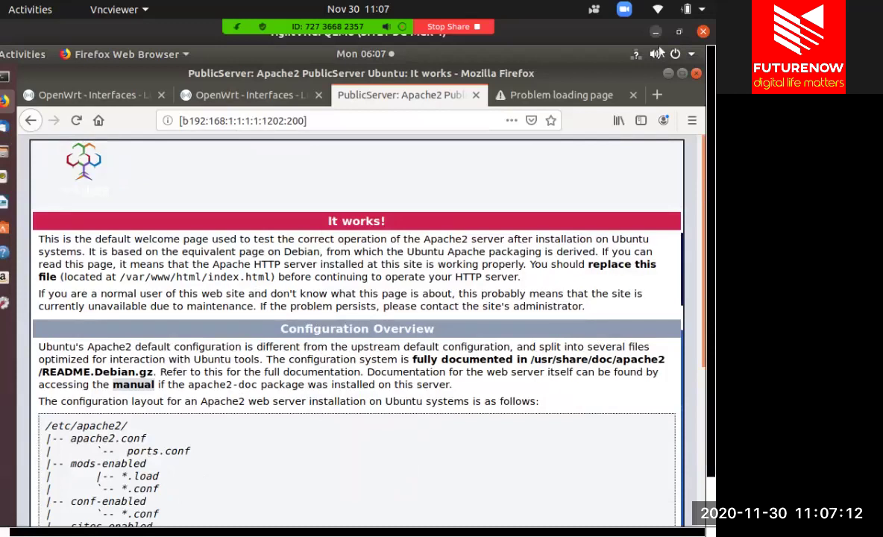
# Minimize the Vncviewer window so the GNS3 IPv6 MultiSite topology is visible.
pyautogui.click(656, 31)
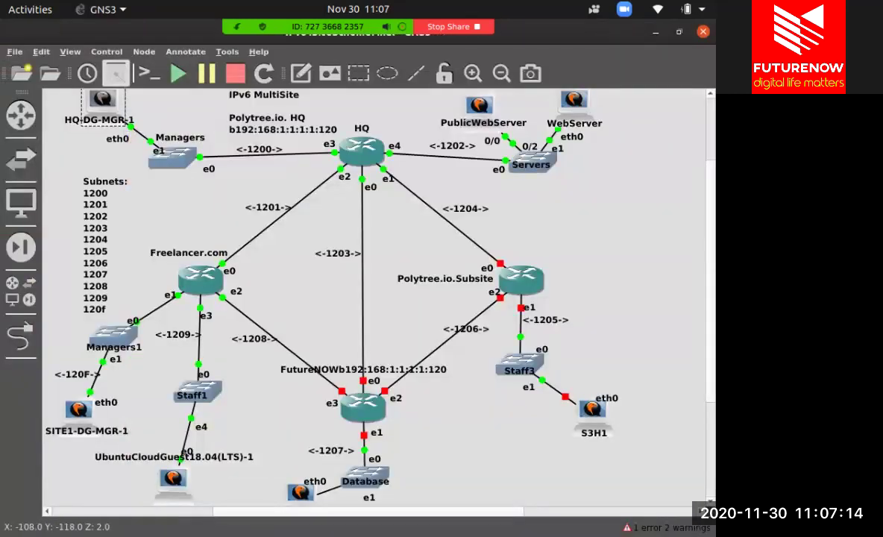